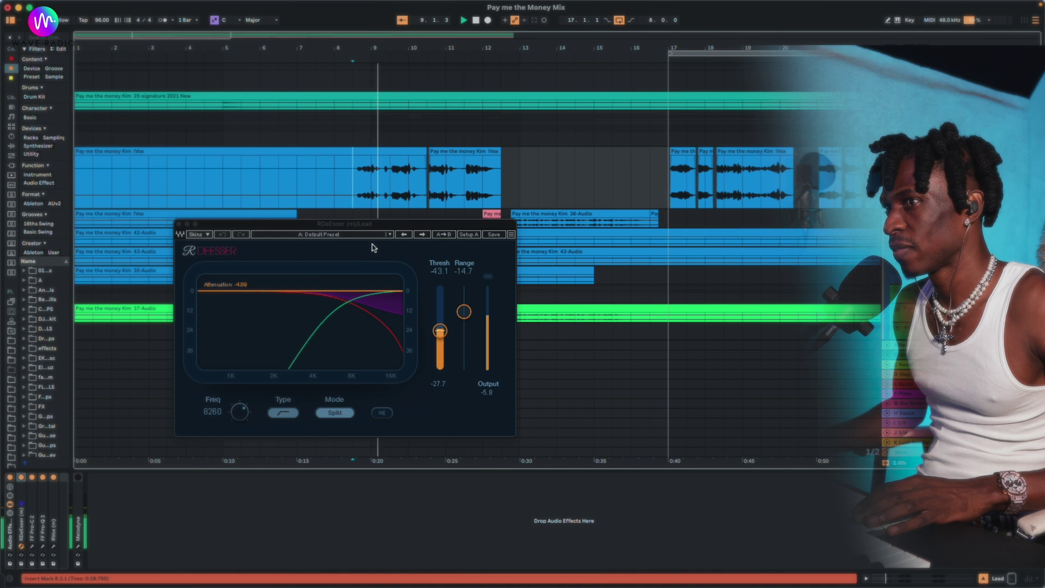
- Select the return tracks from A-Reverb Hall through K-Lush Vox Return Send and audition the lead vocal through RDeEsser
left_click(906, 345)
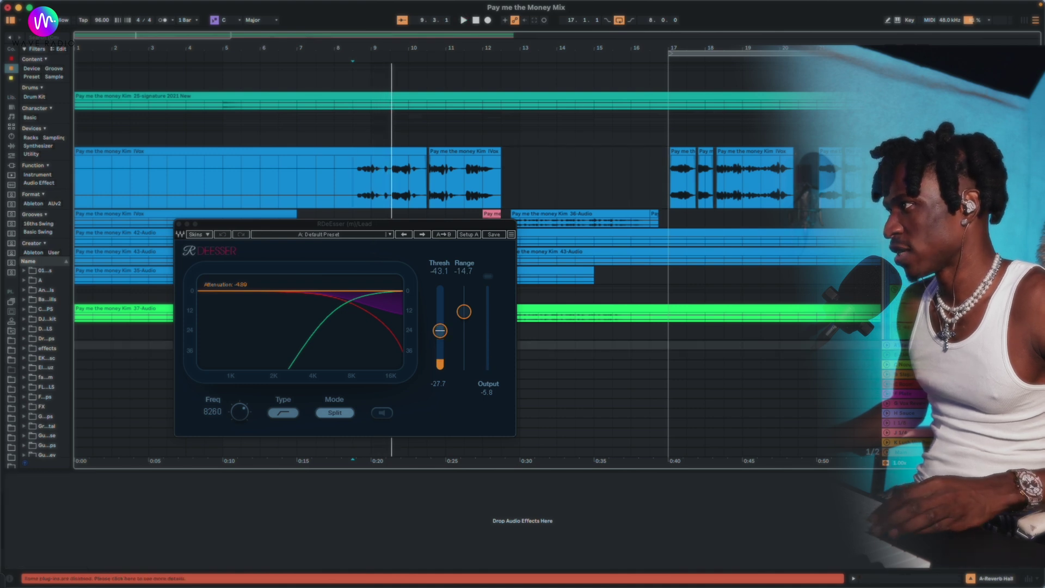
left_click(906, 442, "shift")
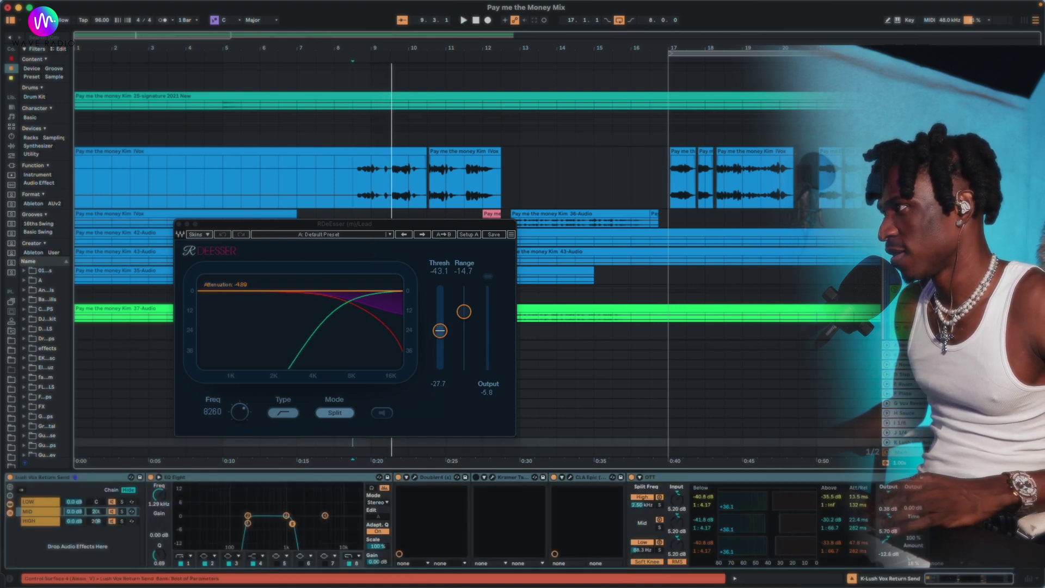
key("space")
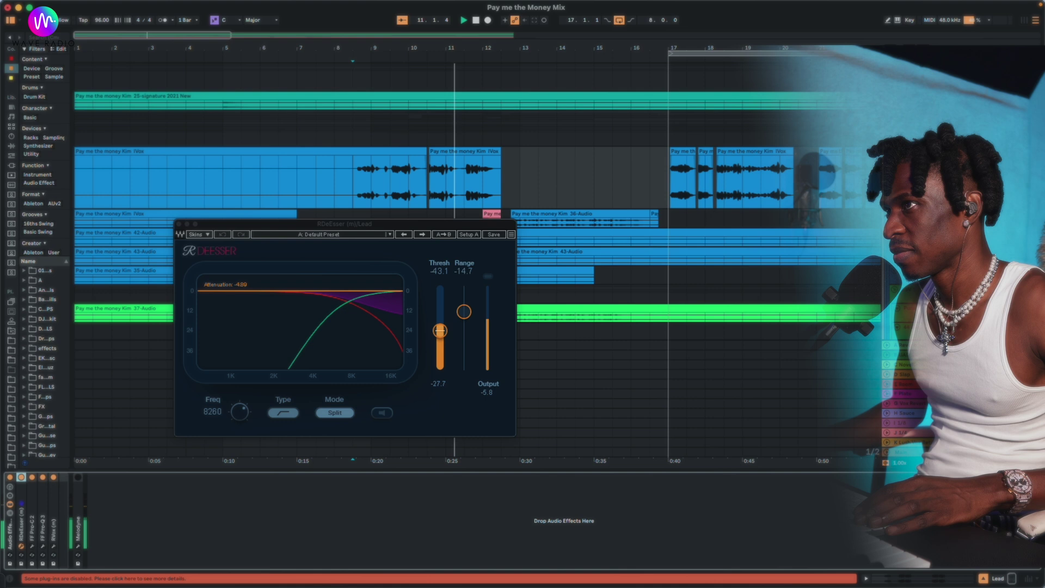
key("space")
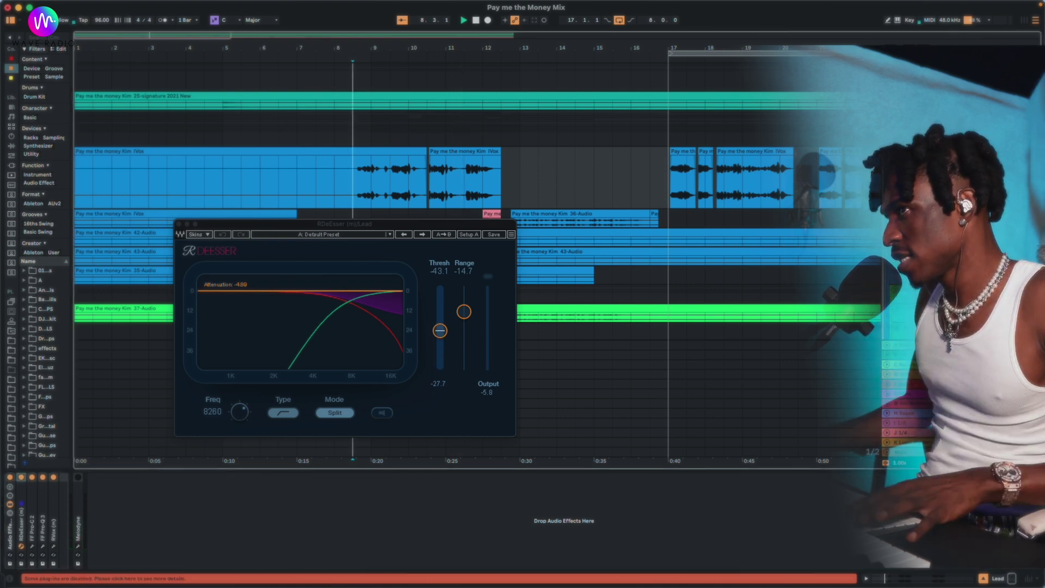
key("space")
key("space")
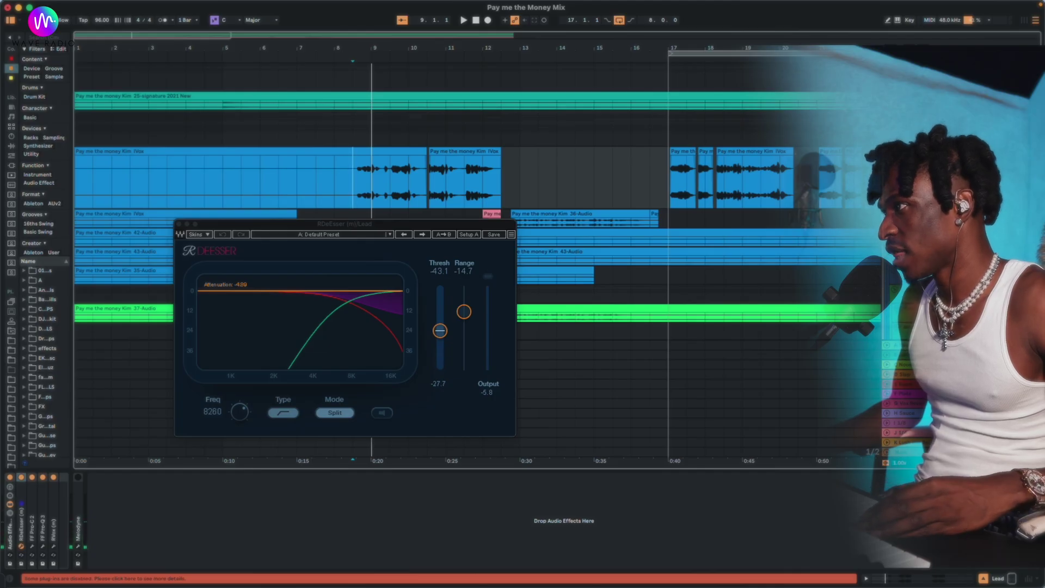
left_click(902, 345)
left_click(913, 442)
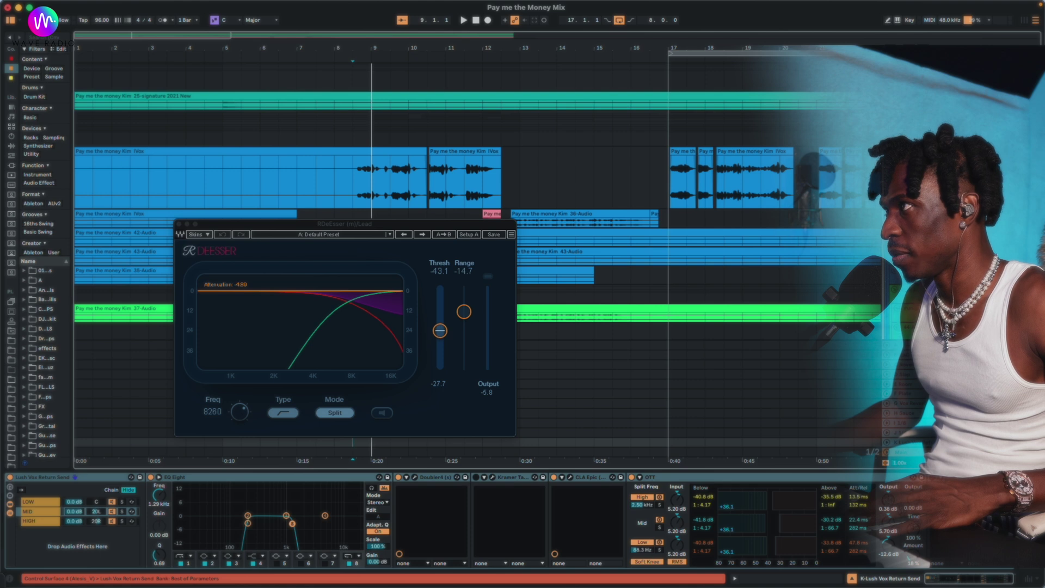
- Select the Lead track and open its FF Pro-C 2 compressor window
left_click(910, 152)
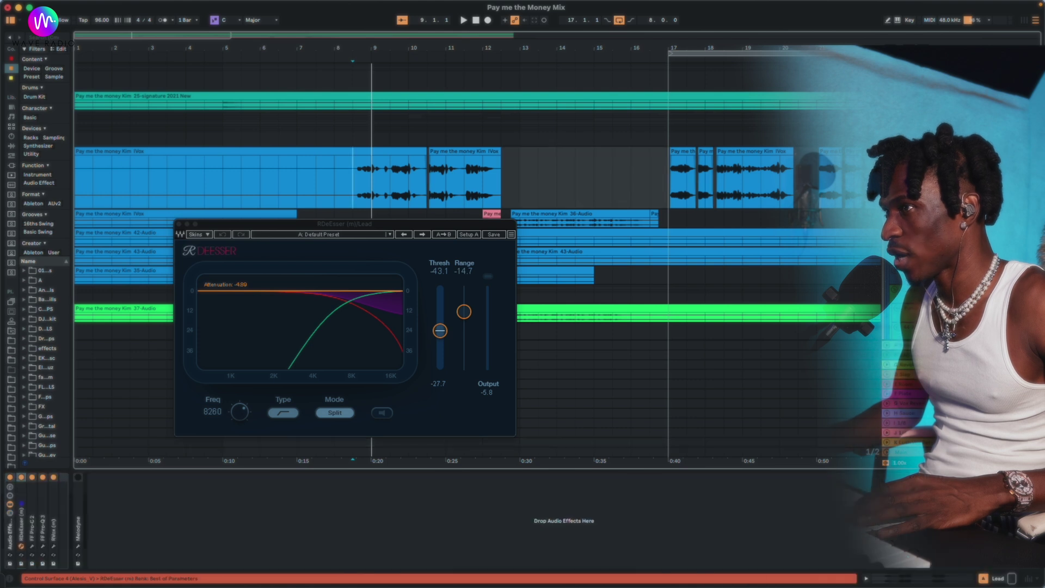
left_click(32, 527)
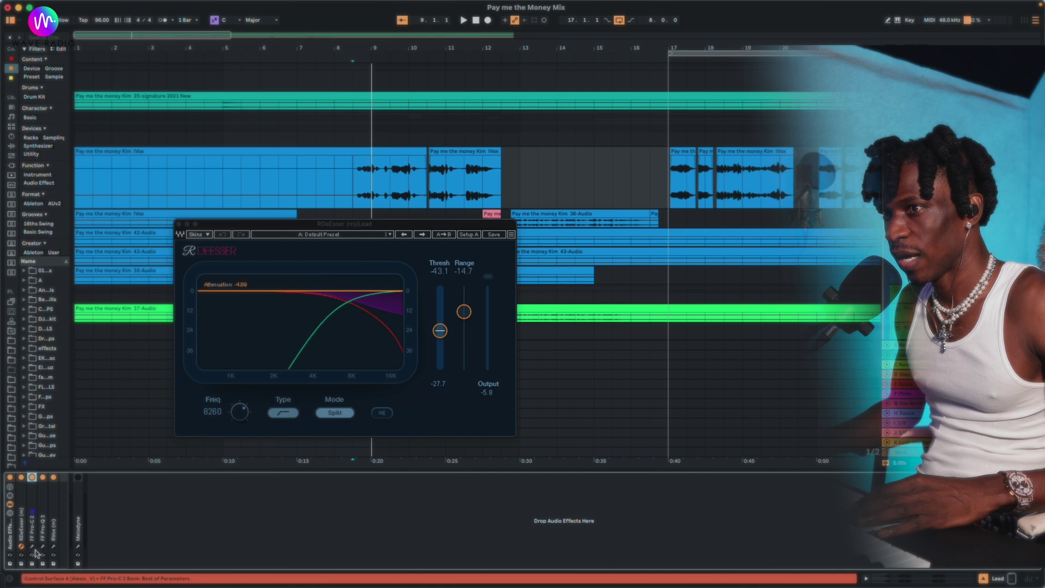
left_click(32, 547)
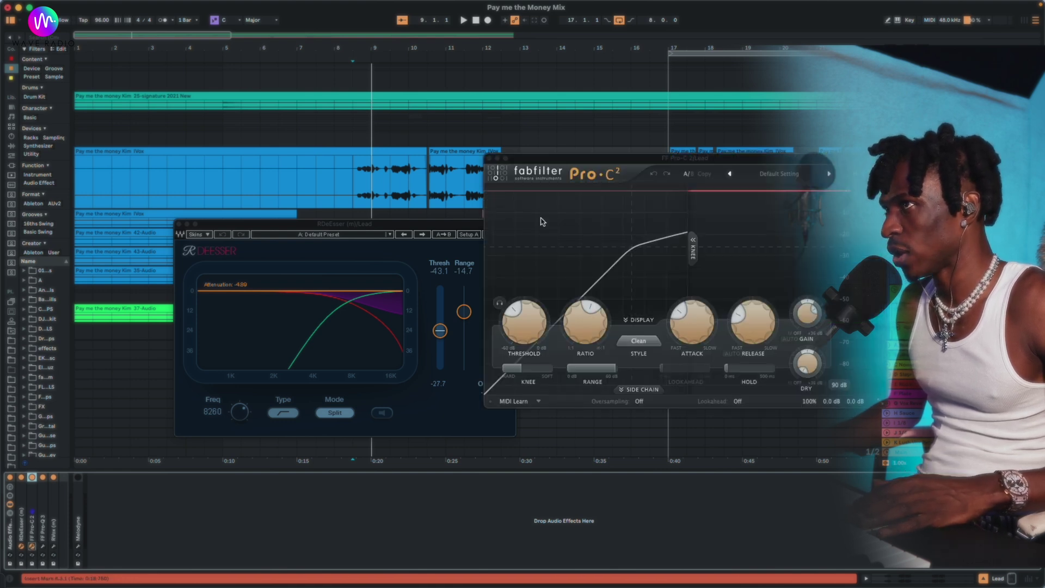
- Set the Pro-C 2 display scale to 9 dB and audition the lead vocal's compression
key("space")
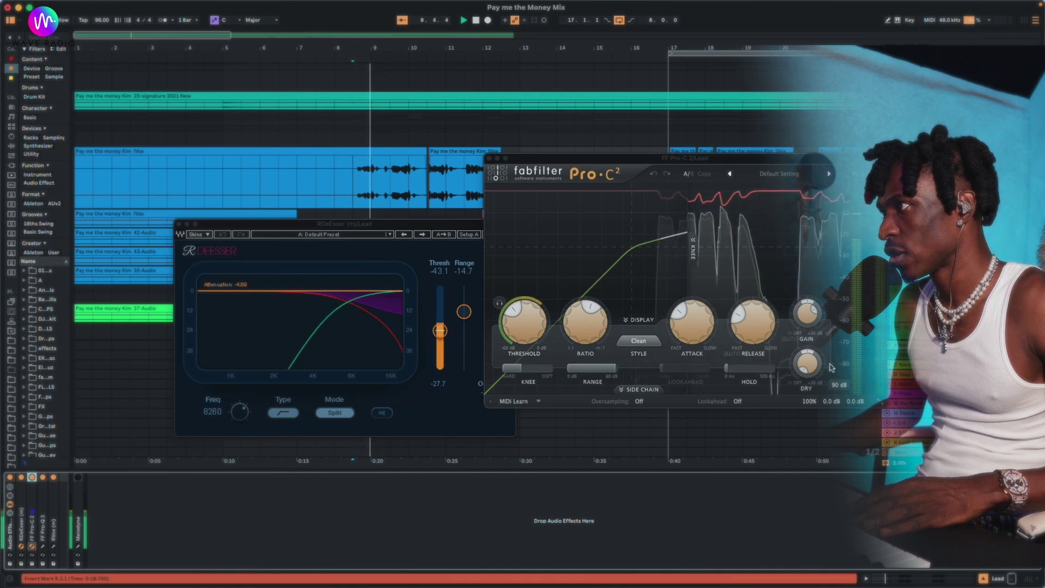
left_click(839, 385)
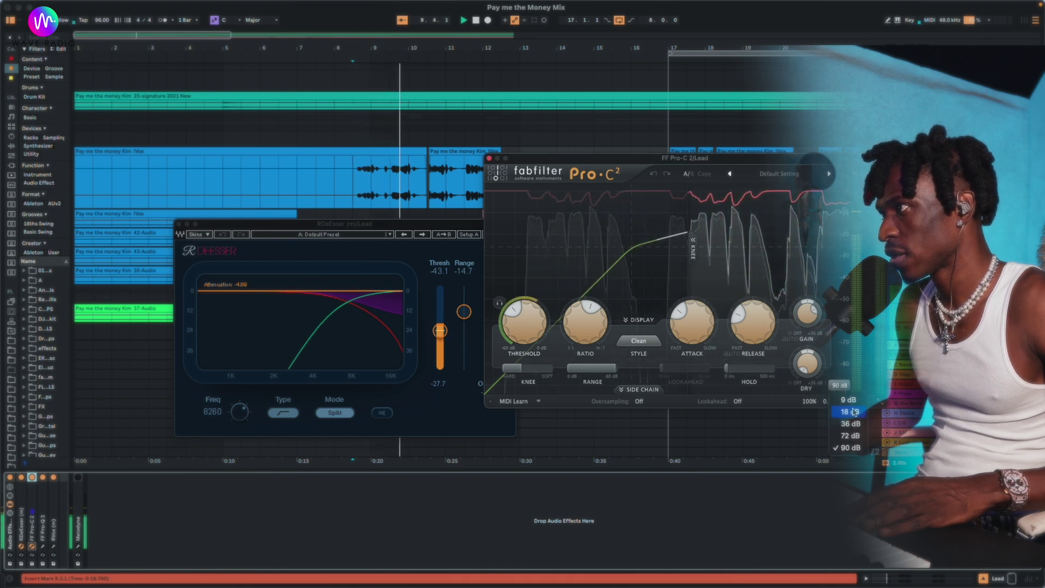
left_click(851, 401)
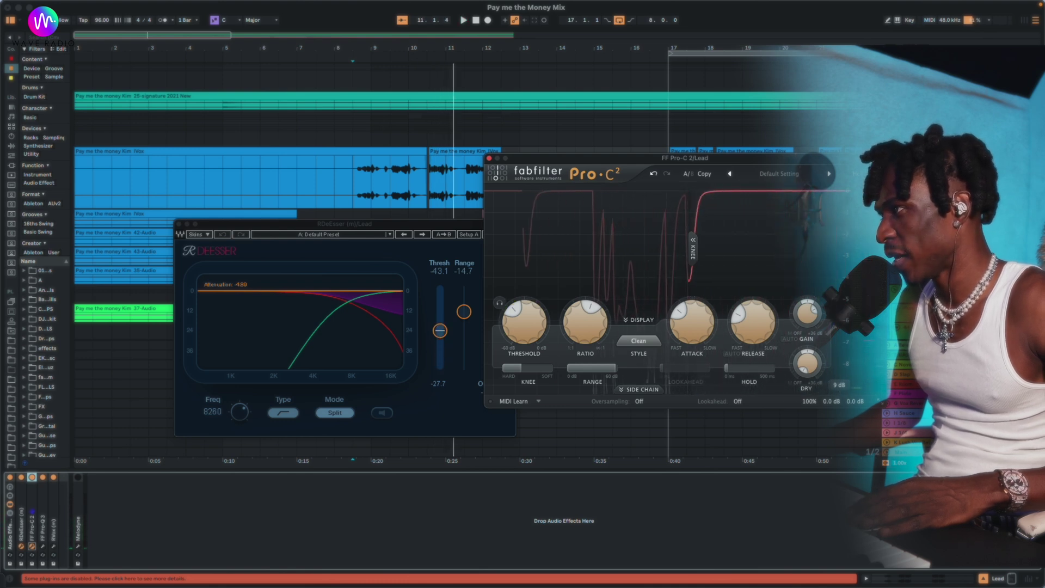
key("space")
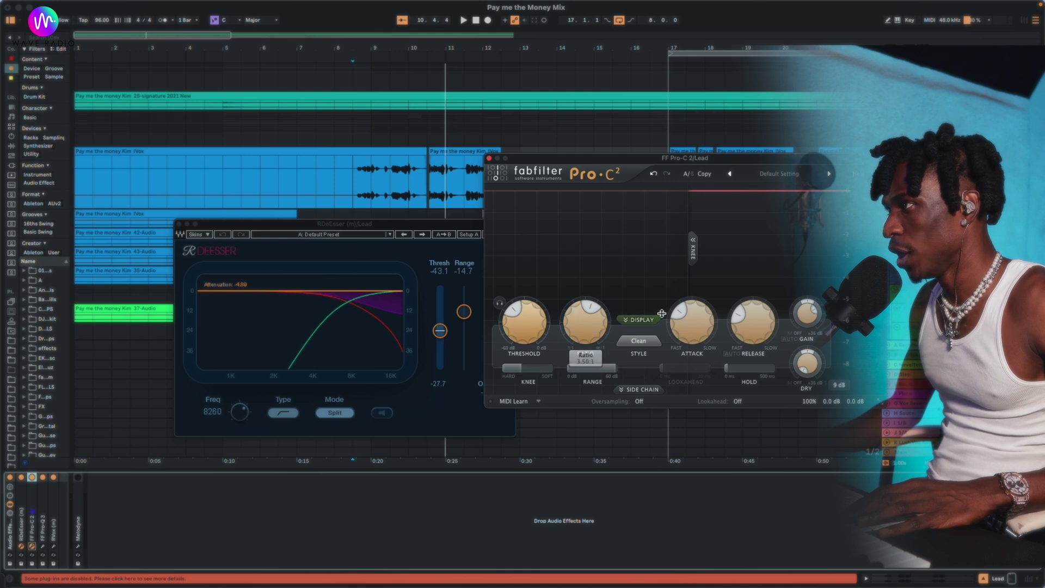
key("space")
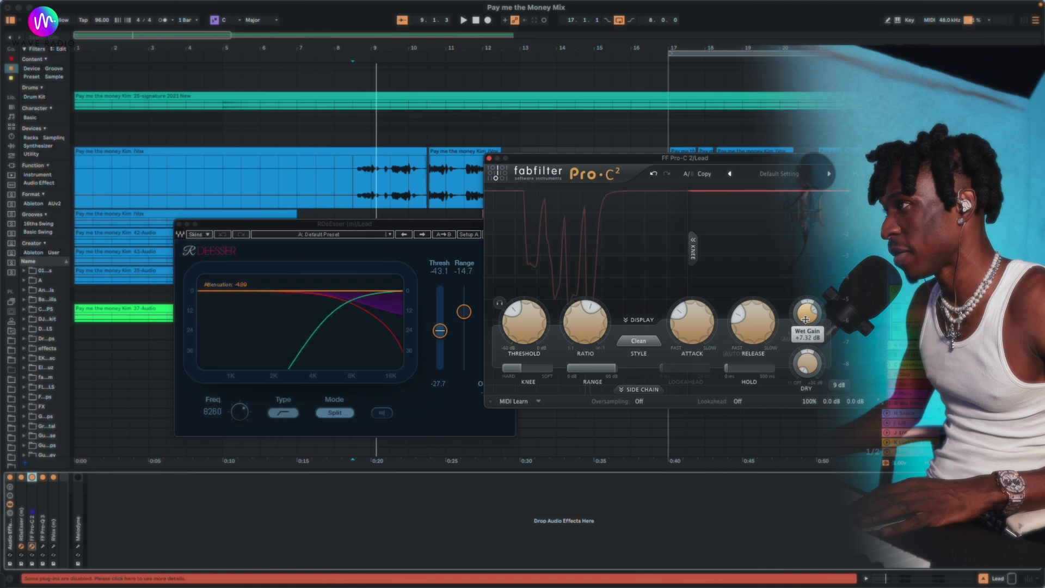
mouse_move(807, 315)
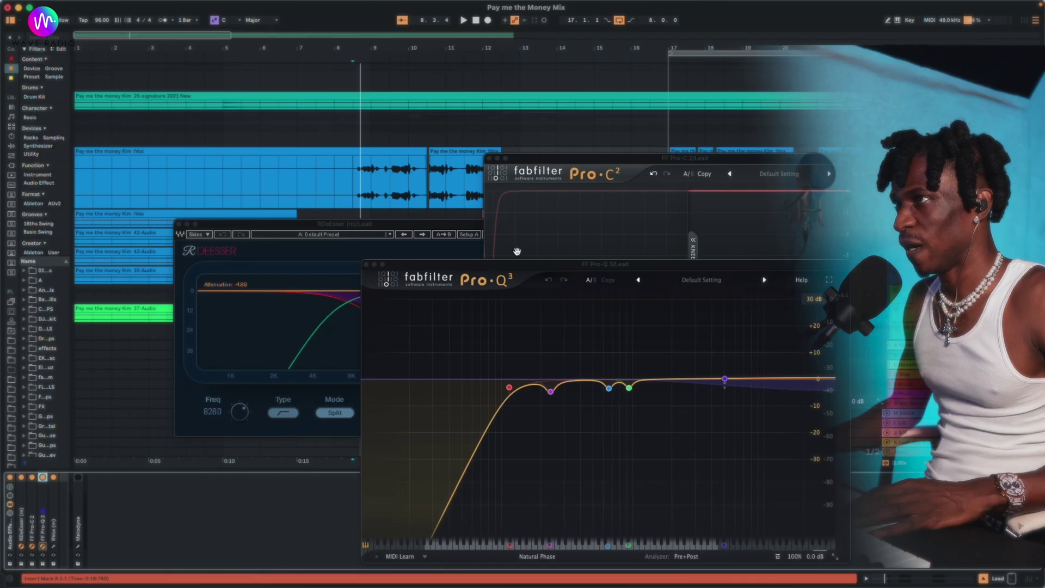
- Close the Pro-C 2 window and play the lead vocal to inspect its Pro-Q 3 curve
left_click(489, 162)
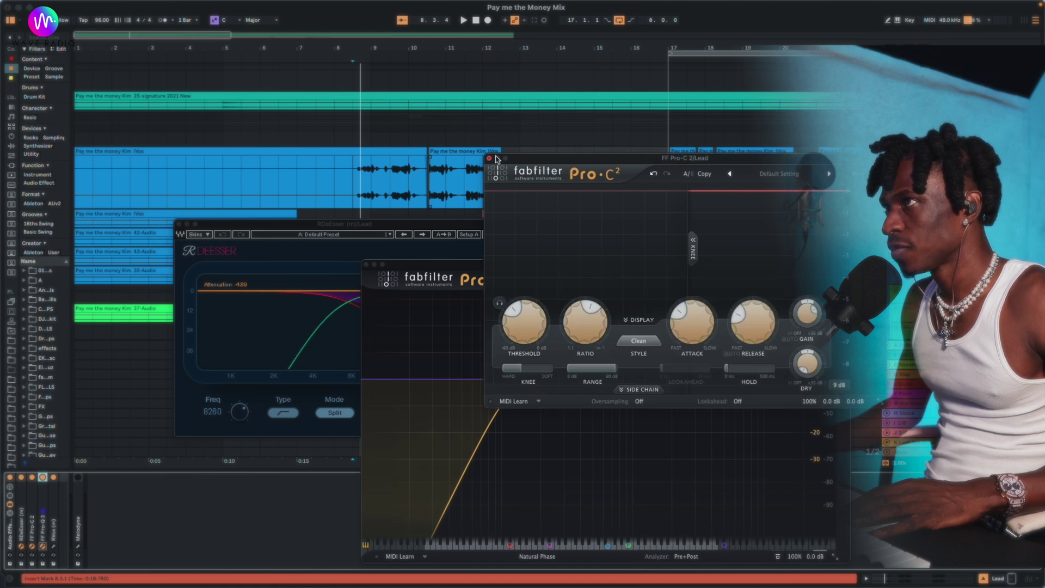
left_click(489, 158)
mouse_move(660, 382)
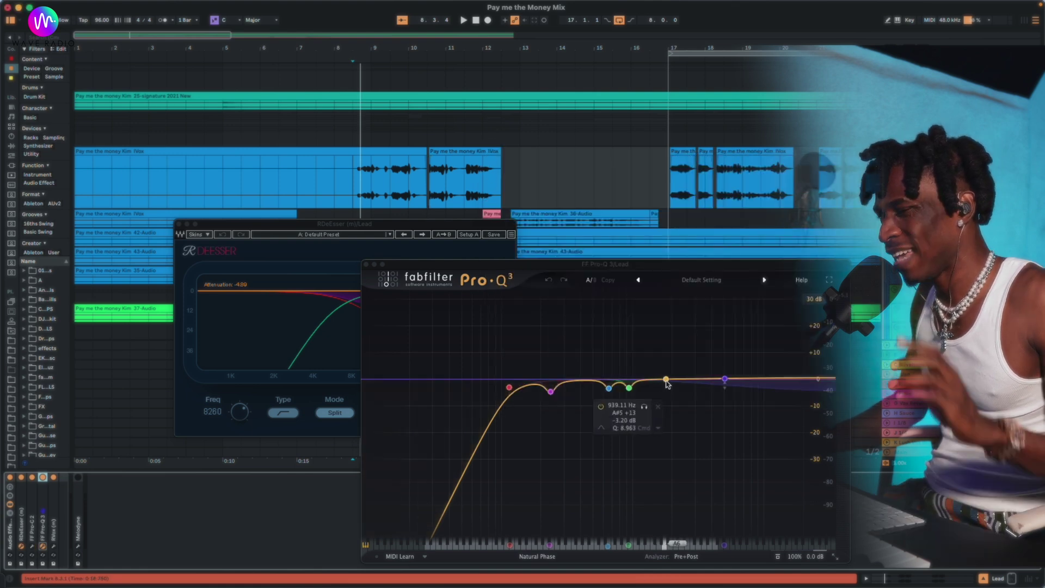
key("space")
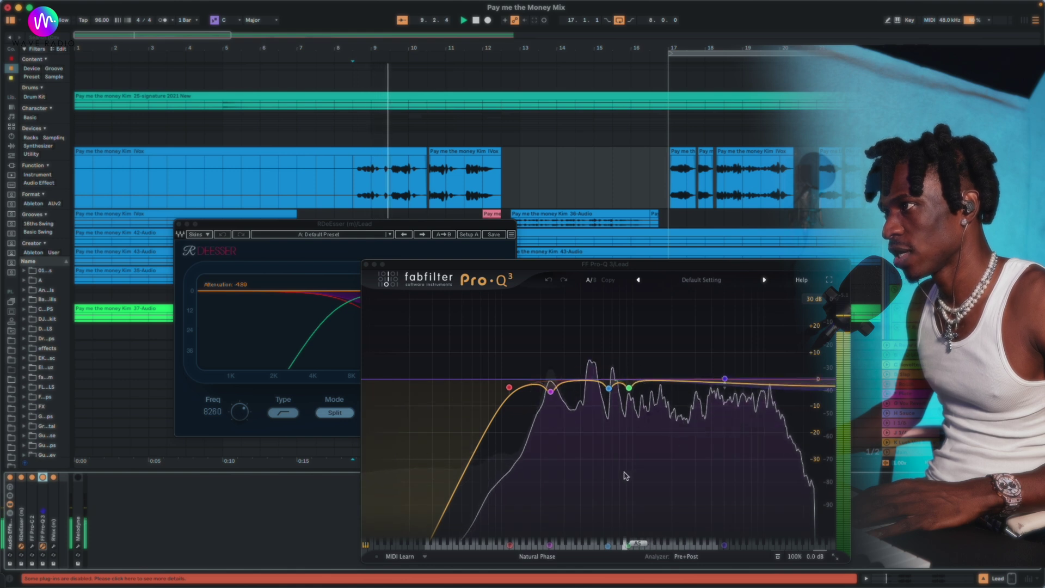
key("space")
mouse_move(558, 343)
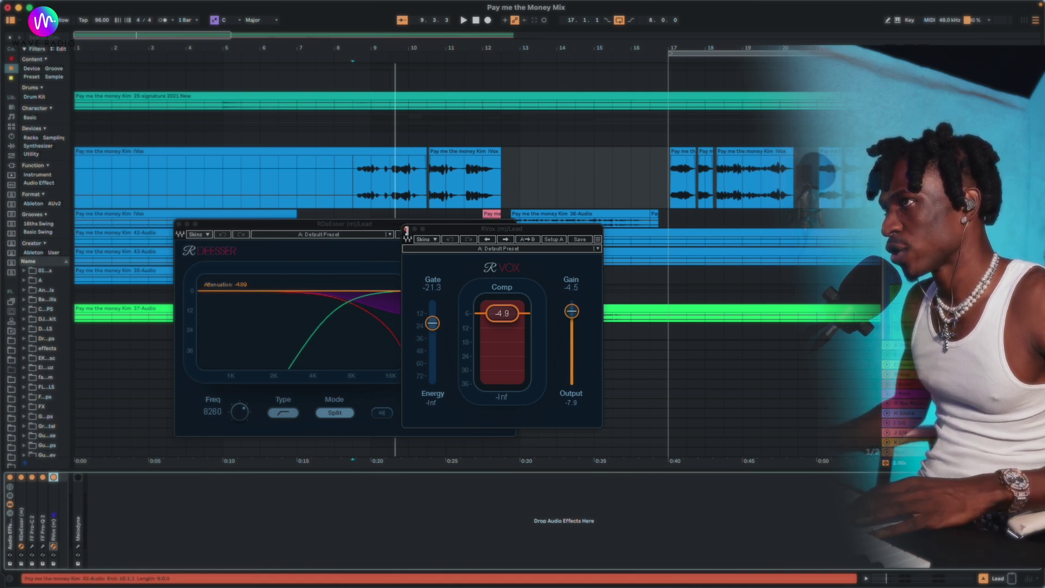
- Close the RVox window on the lead and select the Vox group track to show its effects chain
left_click(406, 229)
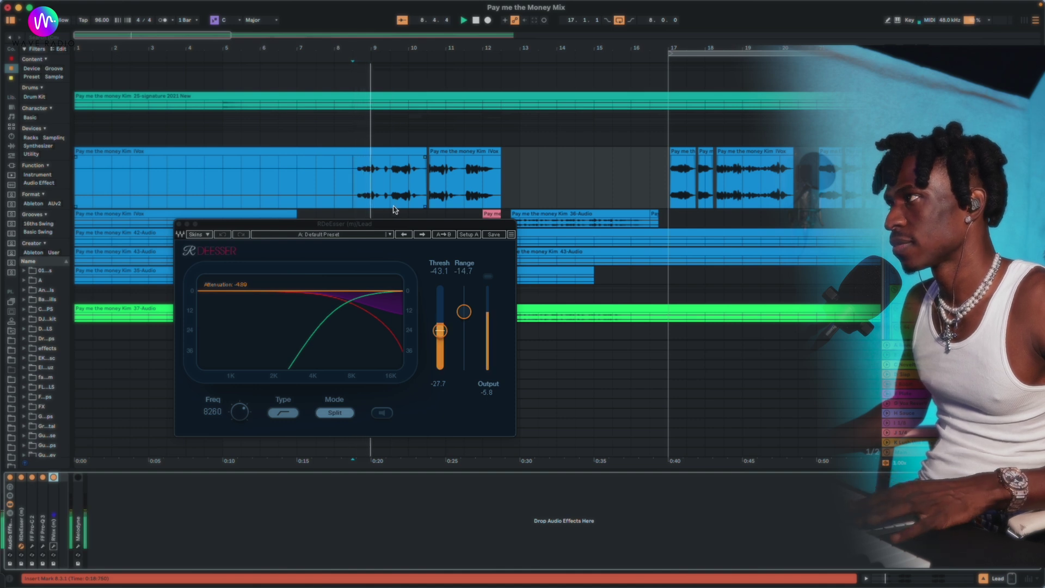
scroll(468, 218, "up", 3)
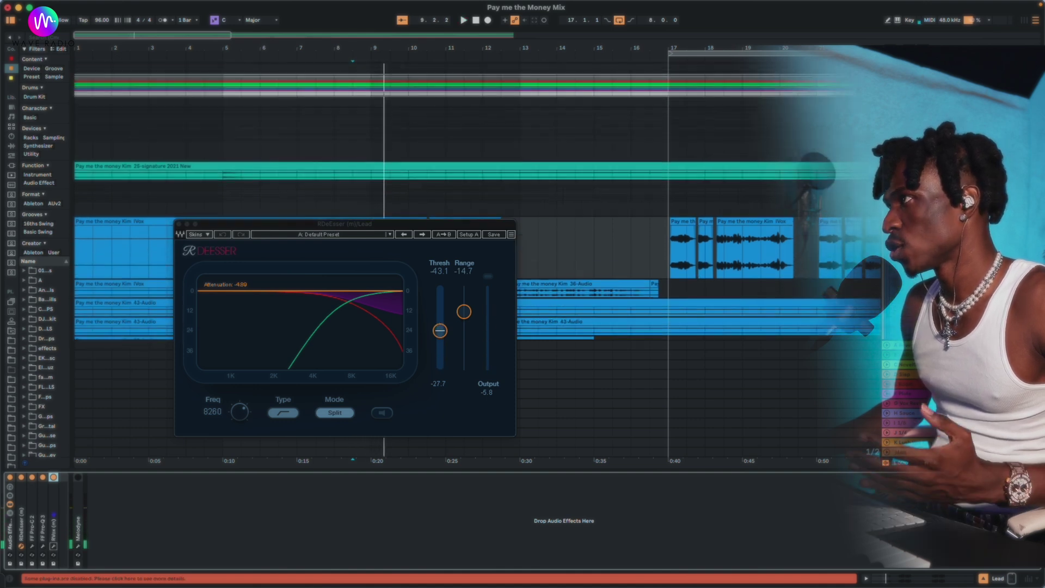
left_click(909, 185)
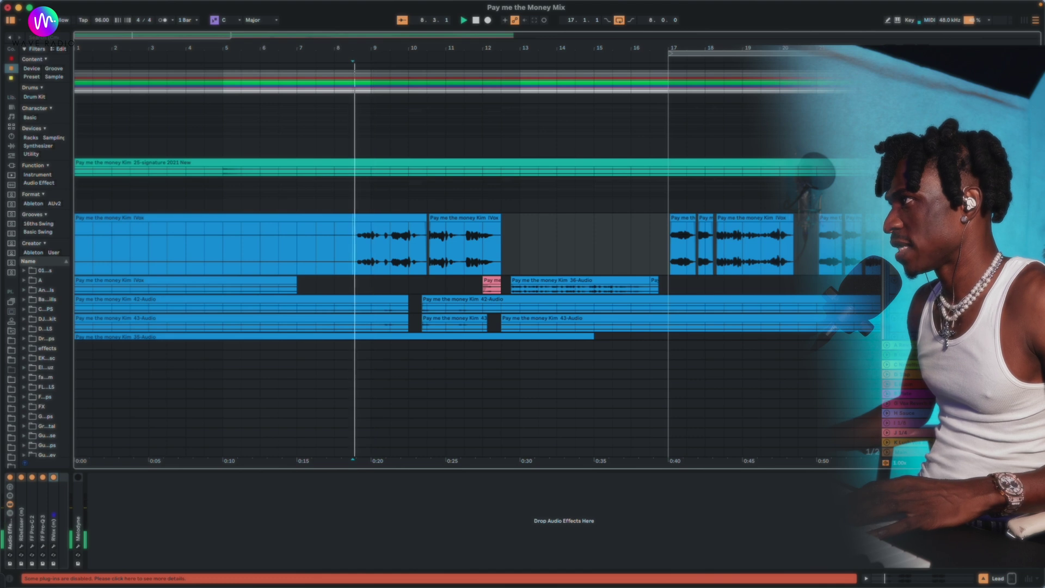
left_click(925, 184)
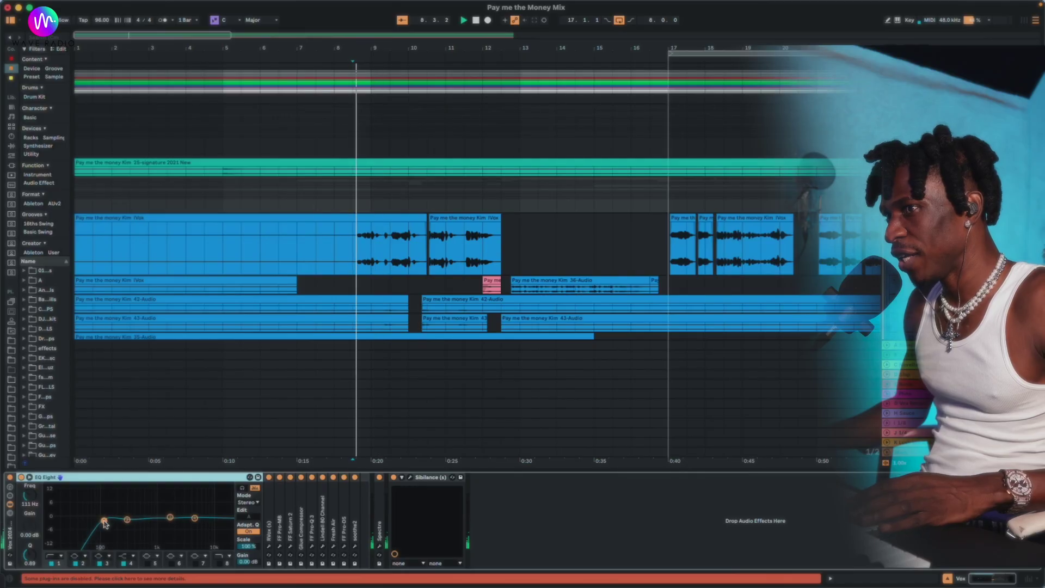
- Set the first EQ Eight band on the Vox group to the gentler low-cut filter at about 62.6 Hz and audition it
left_click_drag(105, 524, 86, 523)
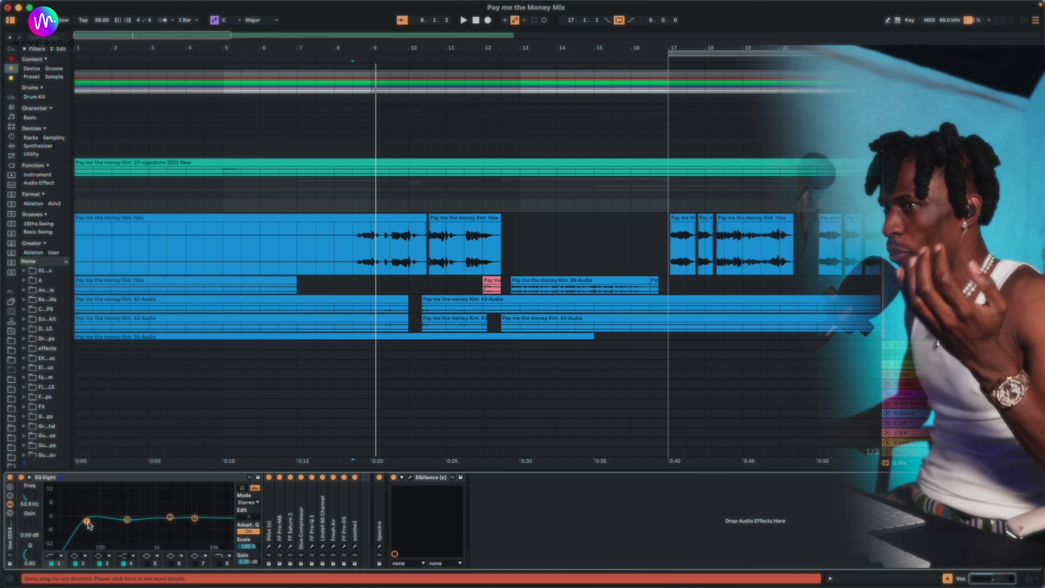
left_click_drag(90, 524, 93, 525)
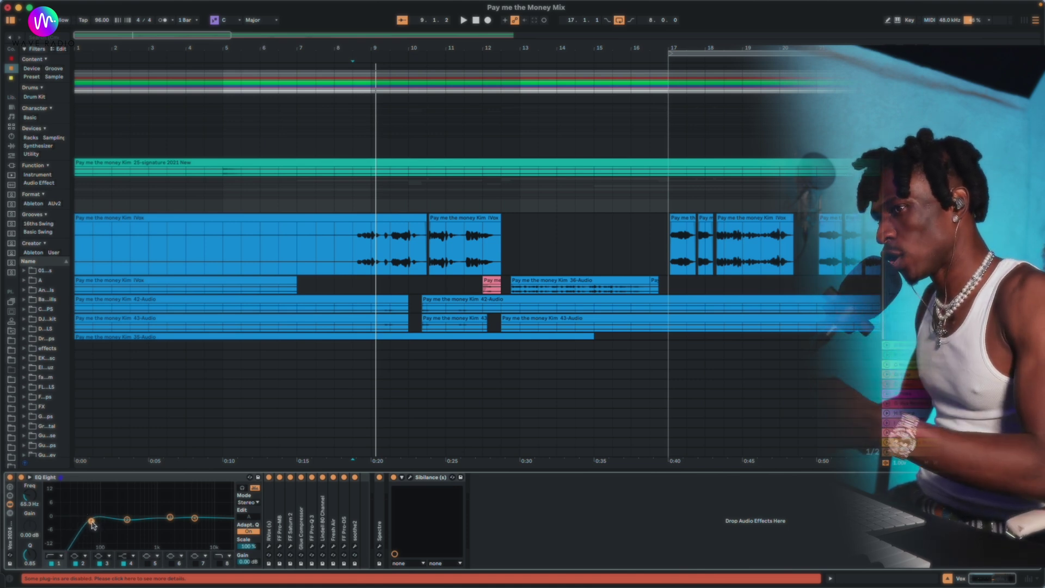
left_click_drag(94, 524, 155, 524)
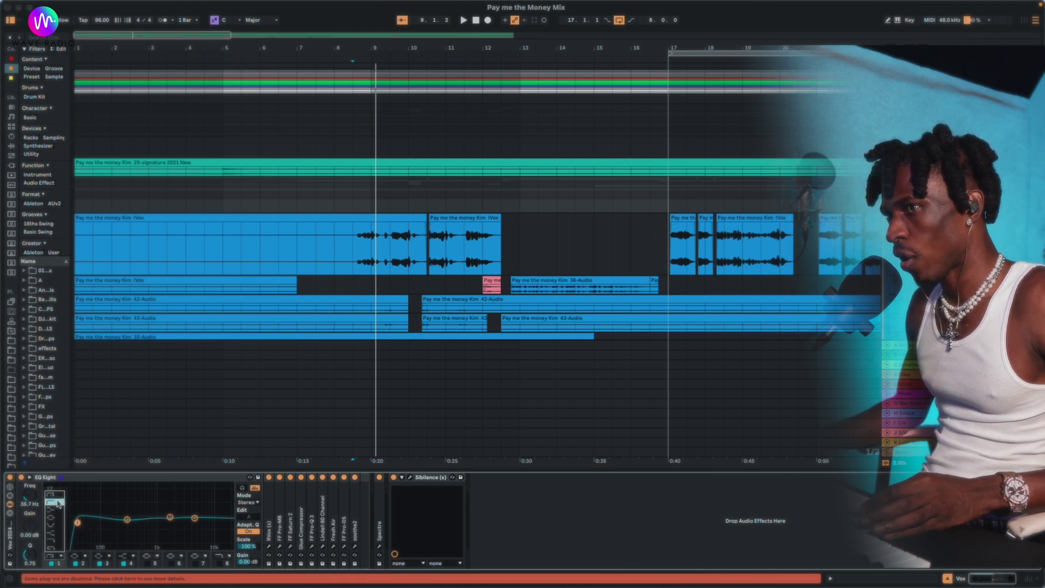
left_click(60, 502)
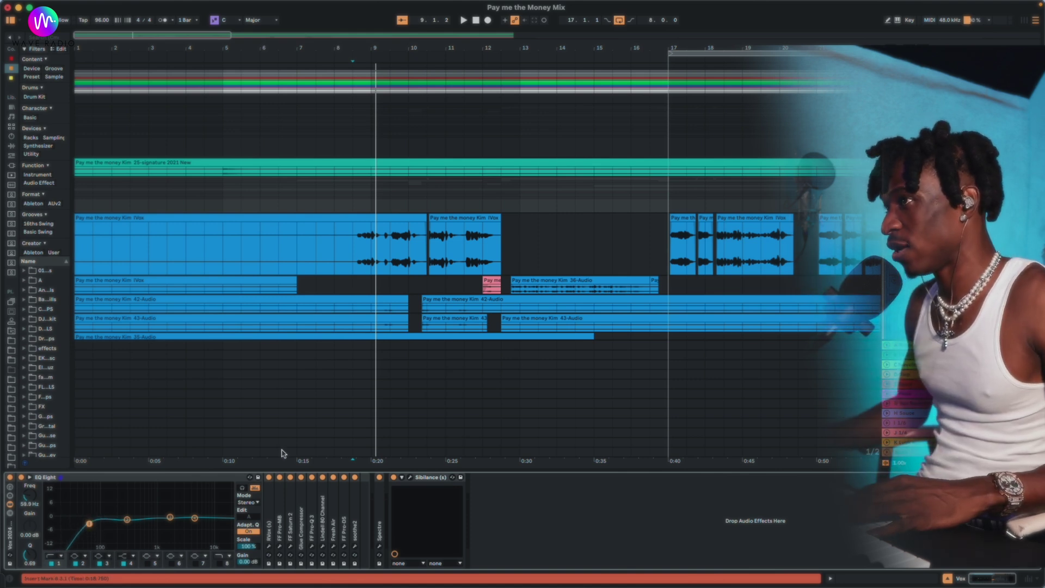
key("space")
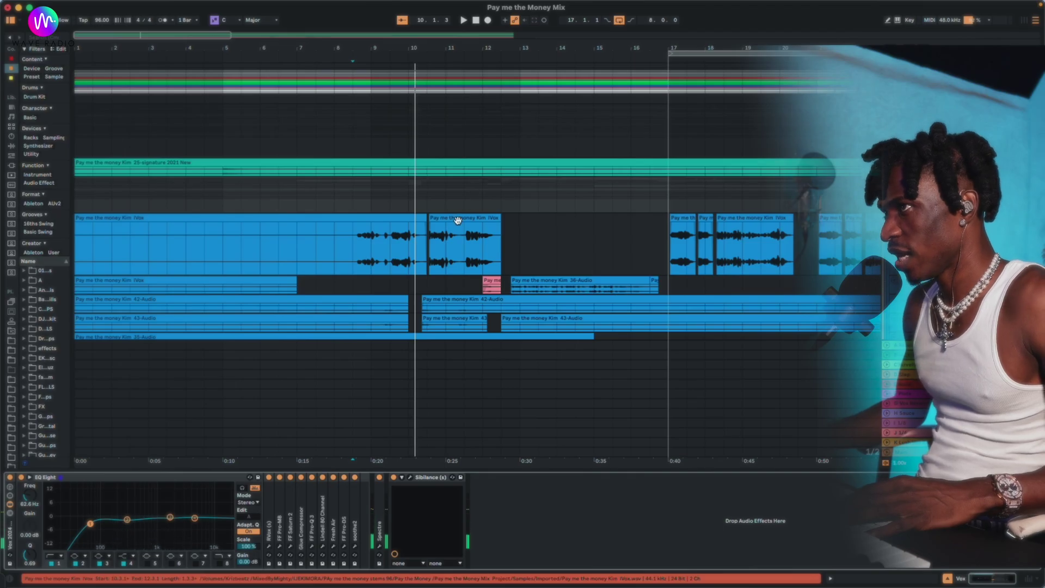
- Select the Vox group over the second lead clip's time range, collapse EQ Eight and open the RVox plug-in
left_click(457, 220)
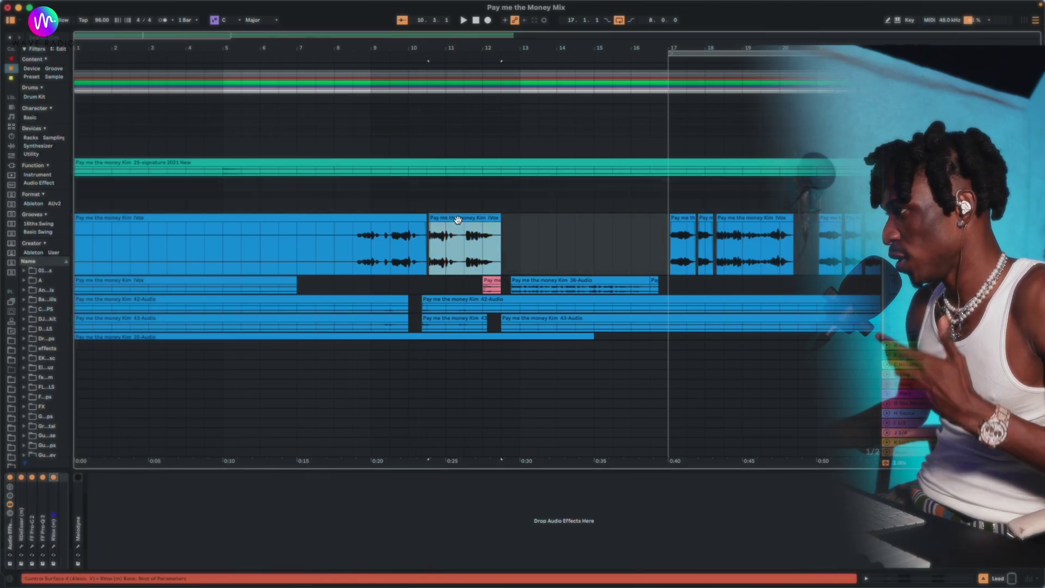
key("Up")
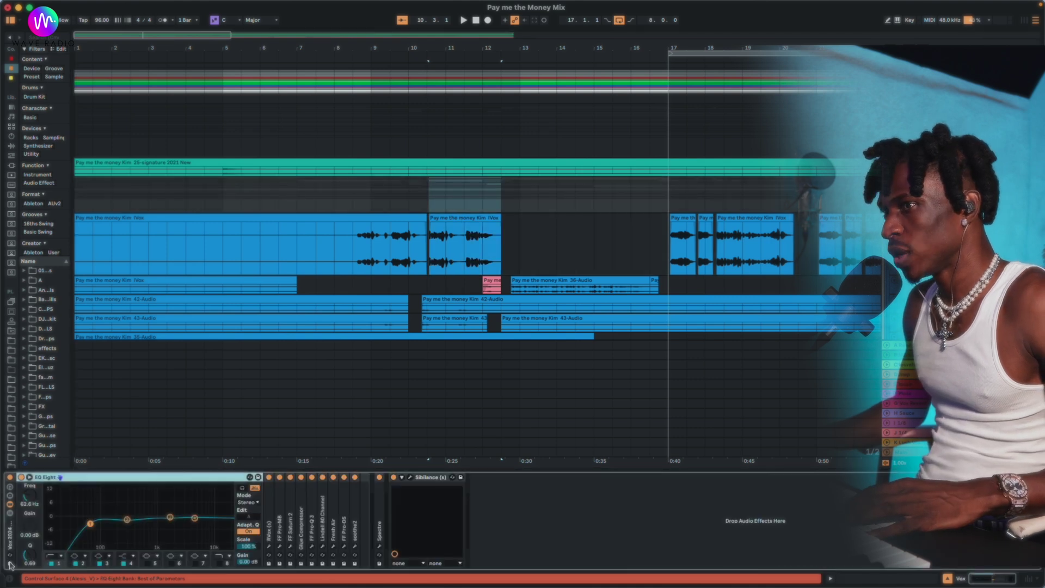
double_click(65, 479)
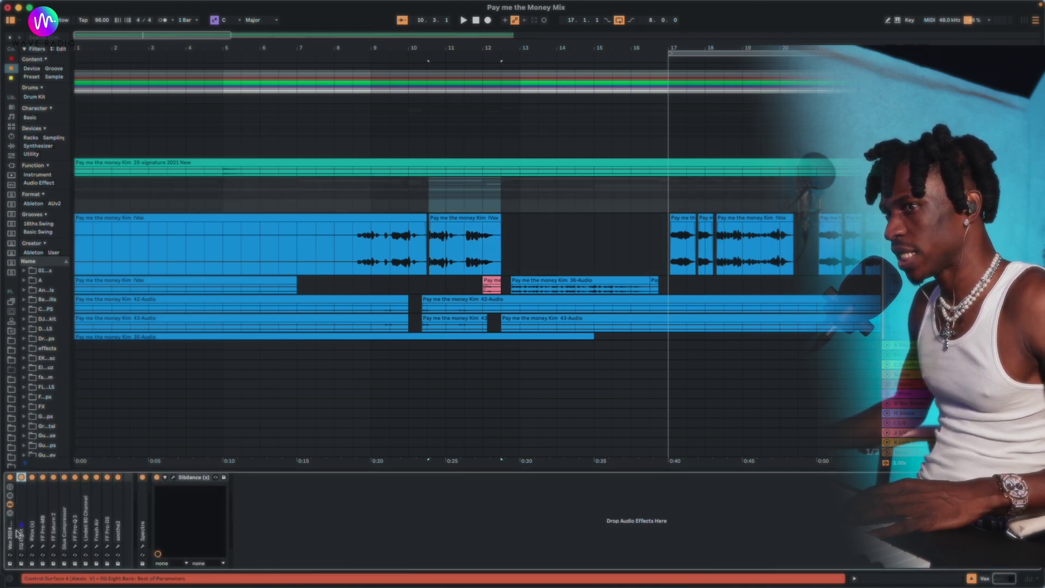
double_click(33, 526)
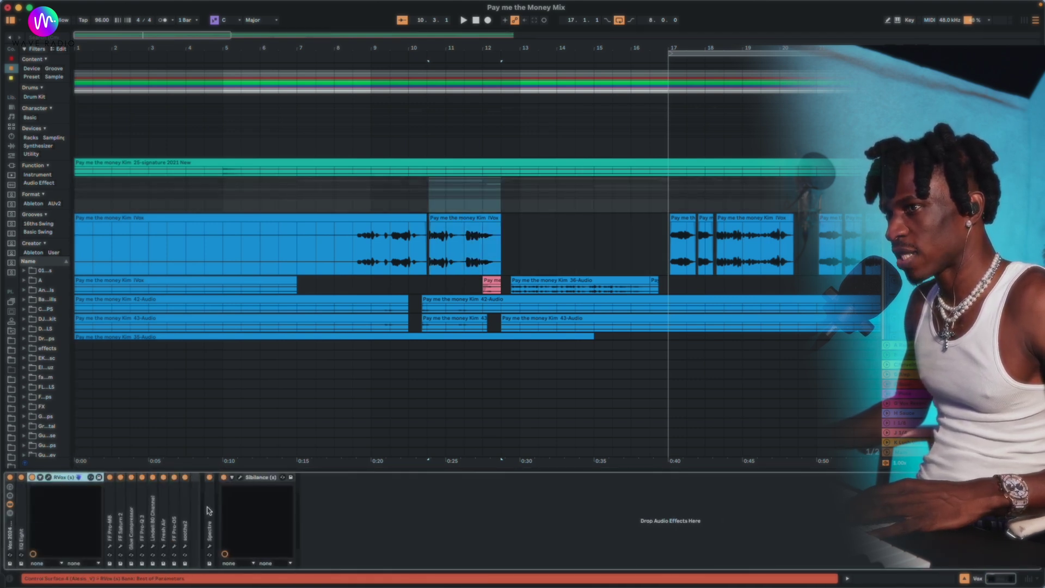
left_click(48, 478)
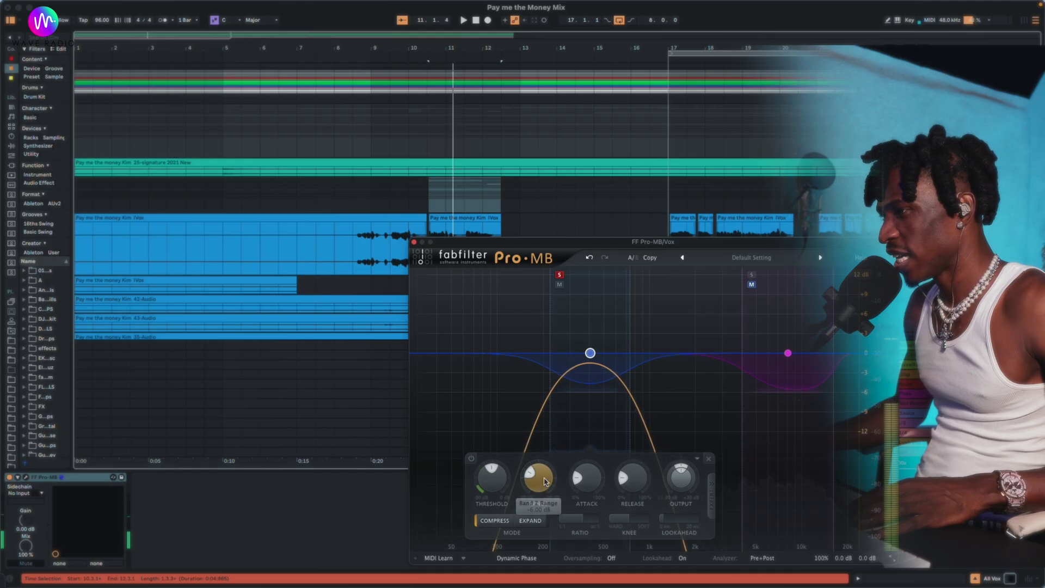
- Start playback and turn off solo on the lower band of the Vox group's FF Pro-MB
mouse_move(532, 479)
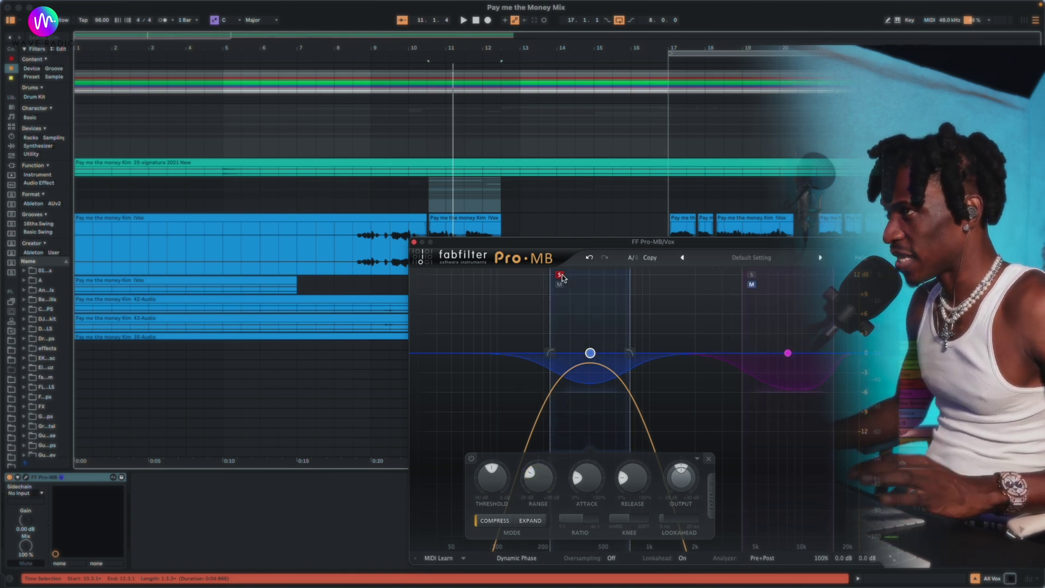
key("space")
left_click(561, 276)
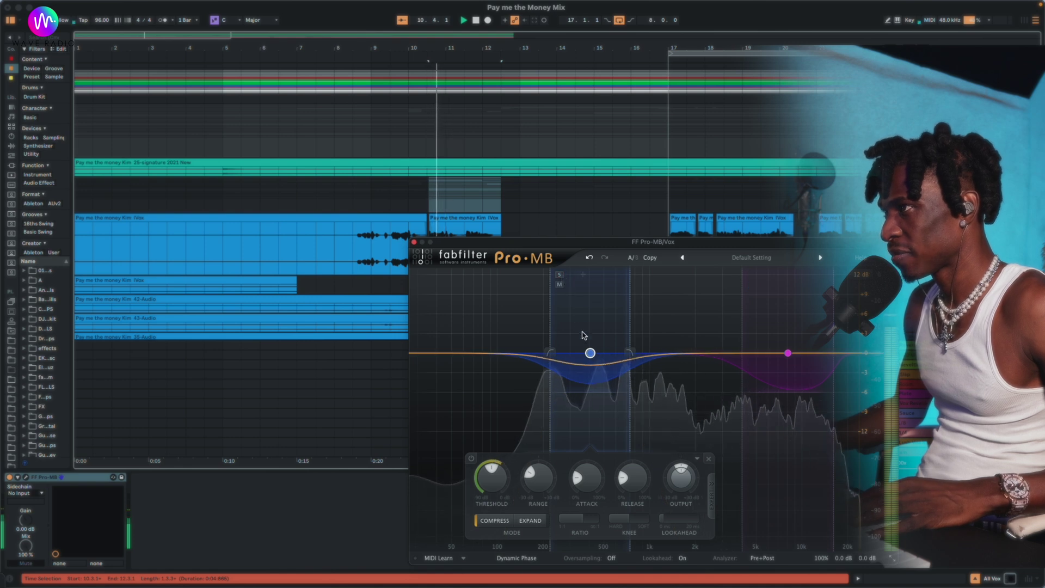
- Raise the output level of Pro-MB's lower band slightly during playback, select the upper band, and close the Pro-MB window
left_click_drag(594, 353, 595, 347)
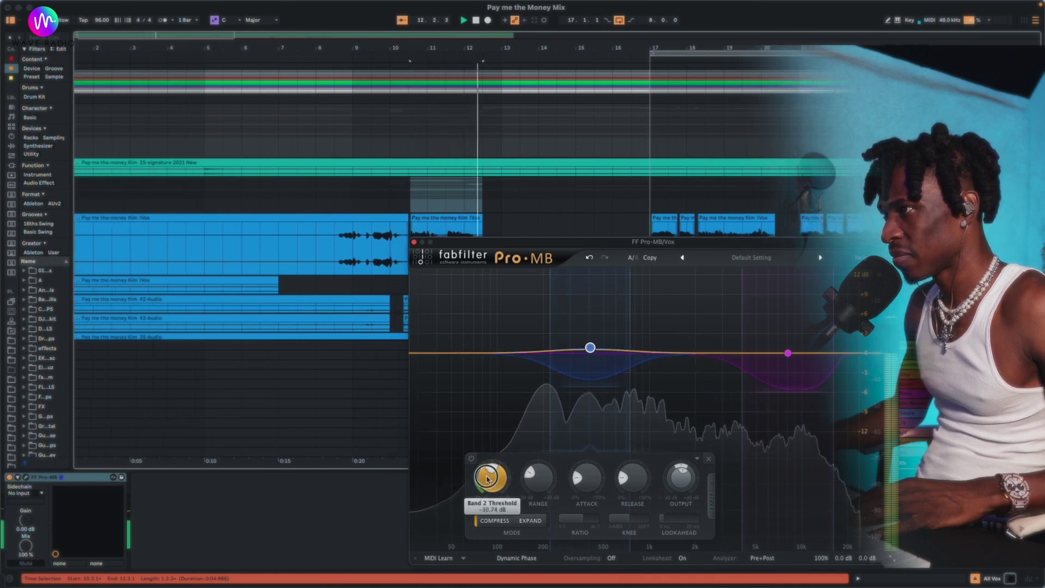
key("space")
key("space")
left_click_drag(591, 478, 638, 493)
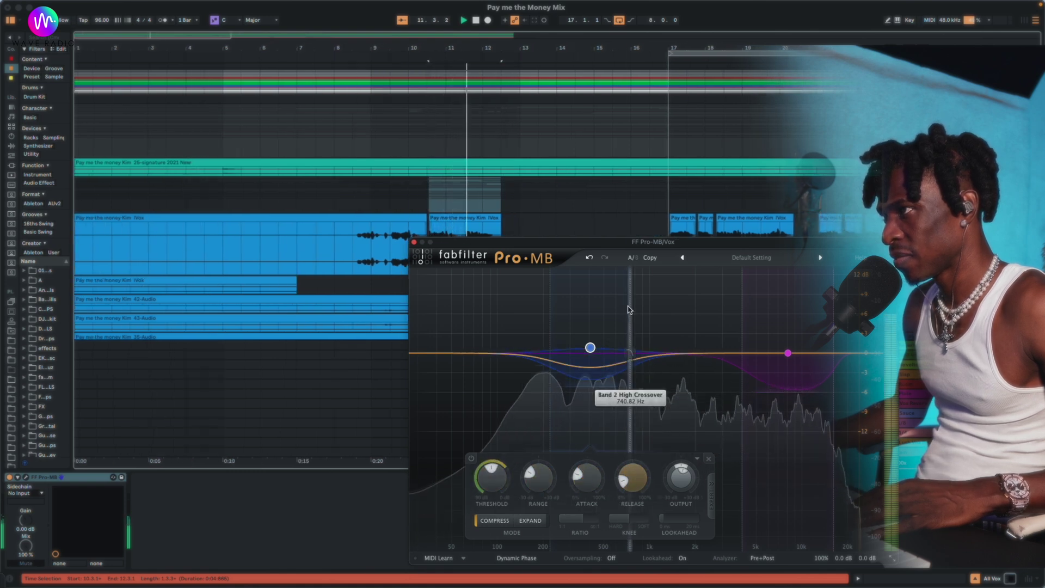
left_click(788, 353)
key("space")
left_click(415, 243)
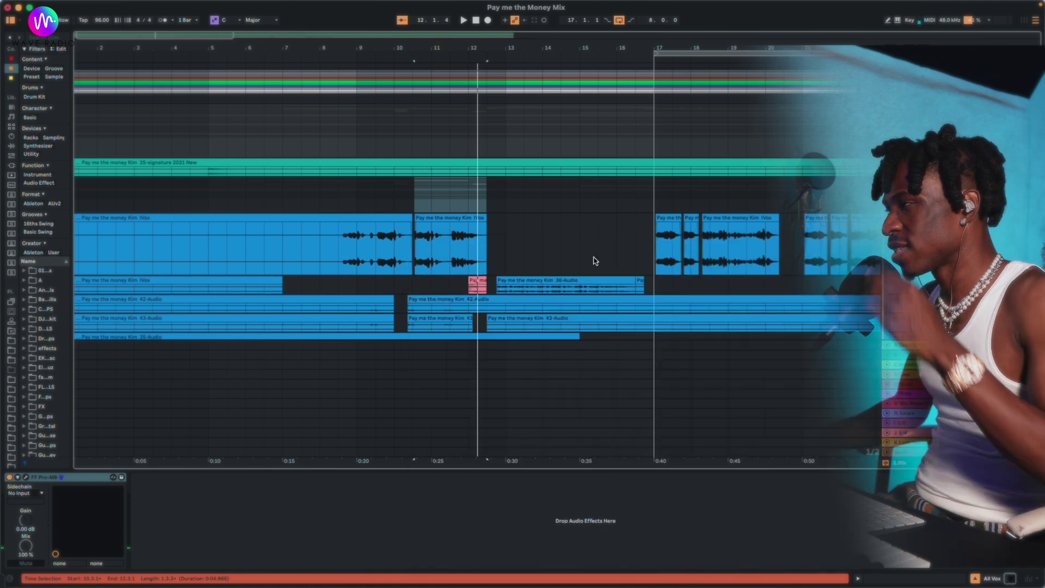
- Select the Vox group track, briefly view FF Saturn 2's plug-in window, and collapse the device
left_click(921, 182)
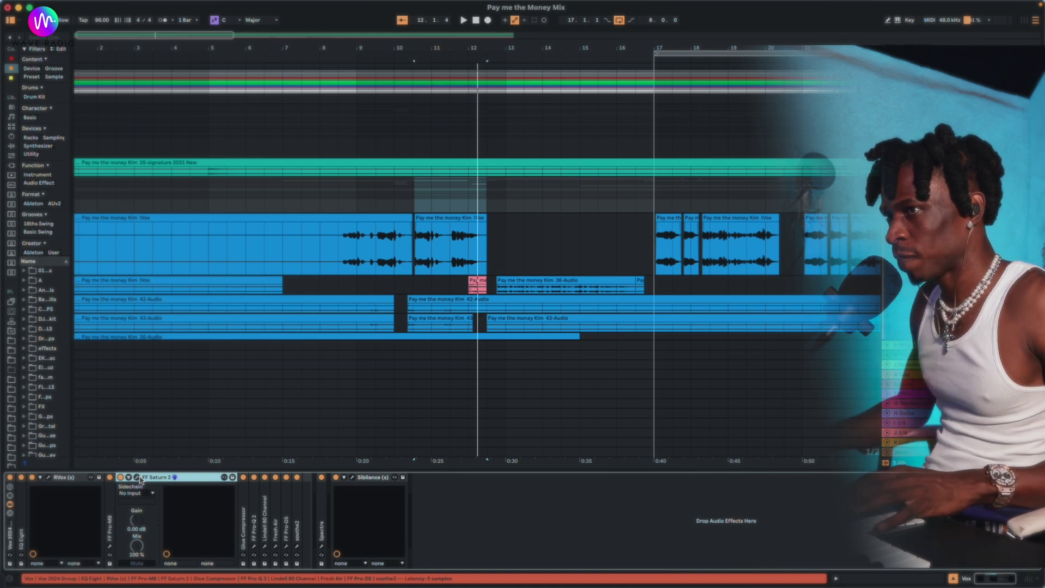
left_click(137, 477)
left_click(140, 480)
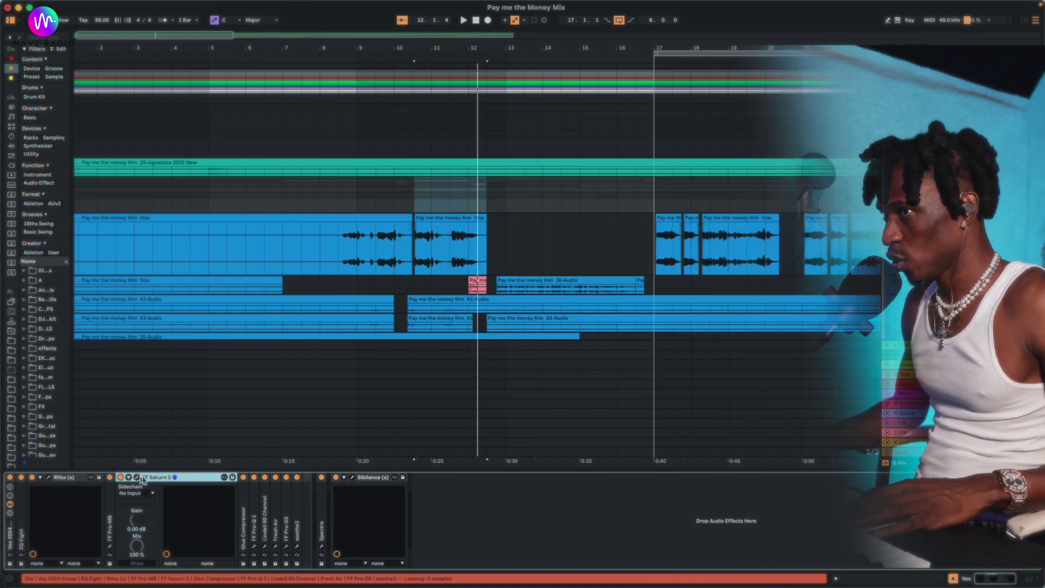
double_click(170, 478)
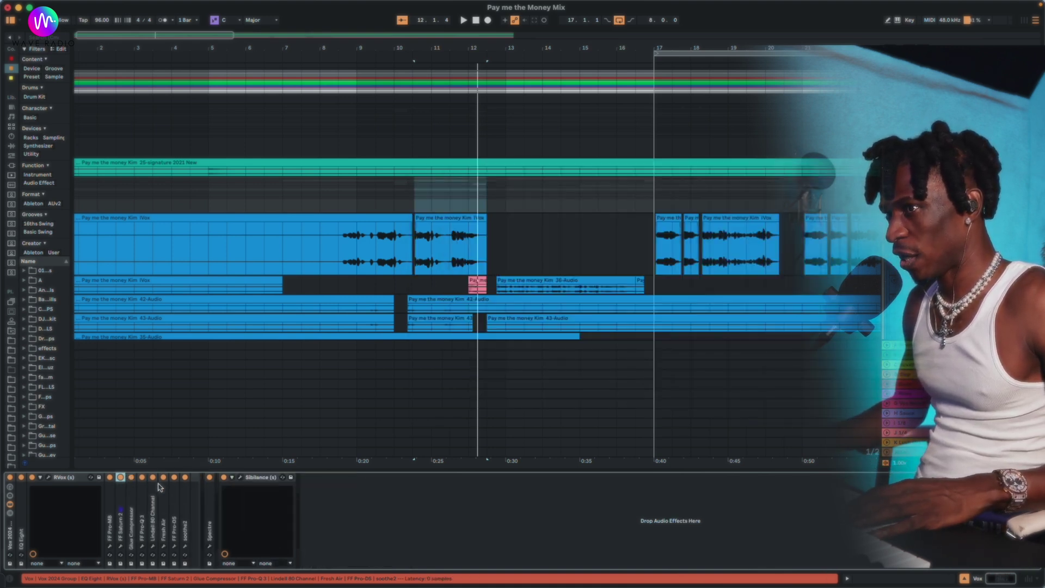
- Expand the Glue Compressor on the Vox group and audition the vocals, moving on to the lead clip at bar 17
double_click(131, 498)
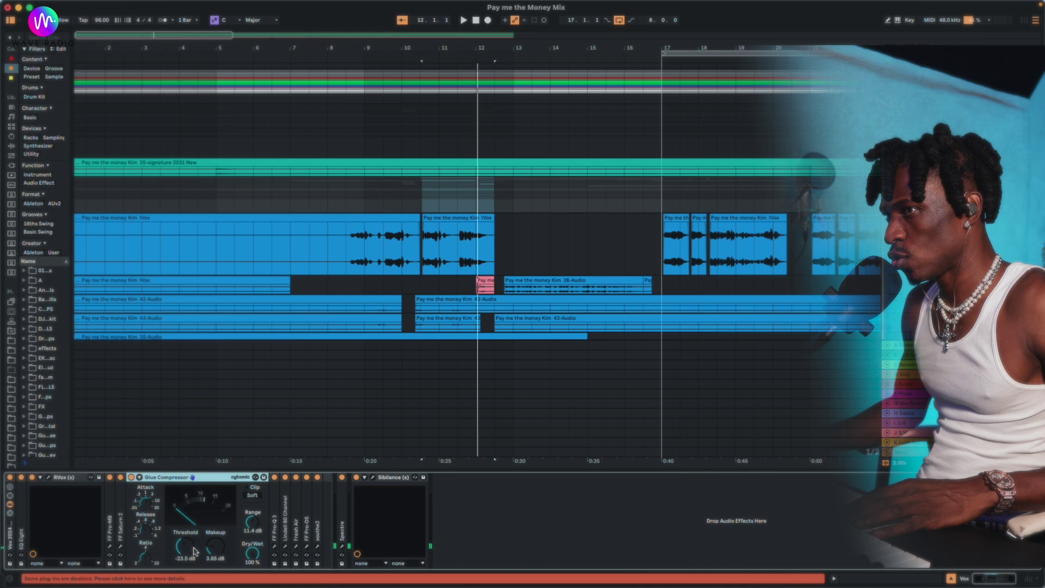
key("space")
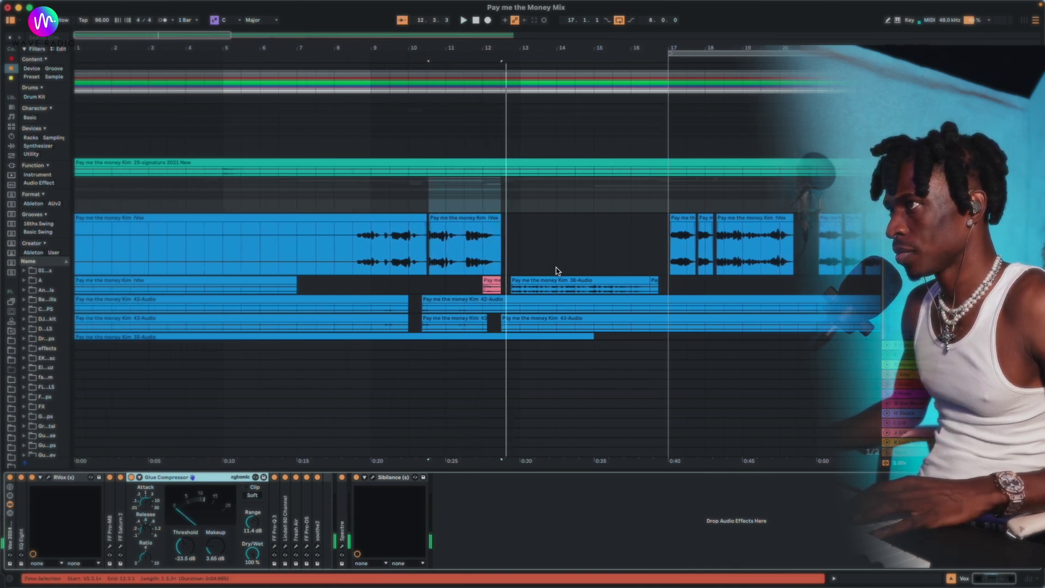
left_click(527, 283)
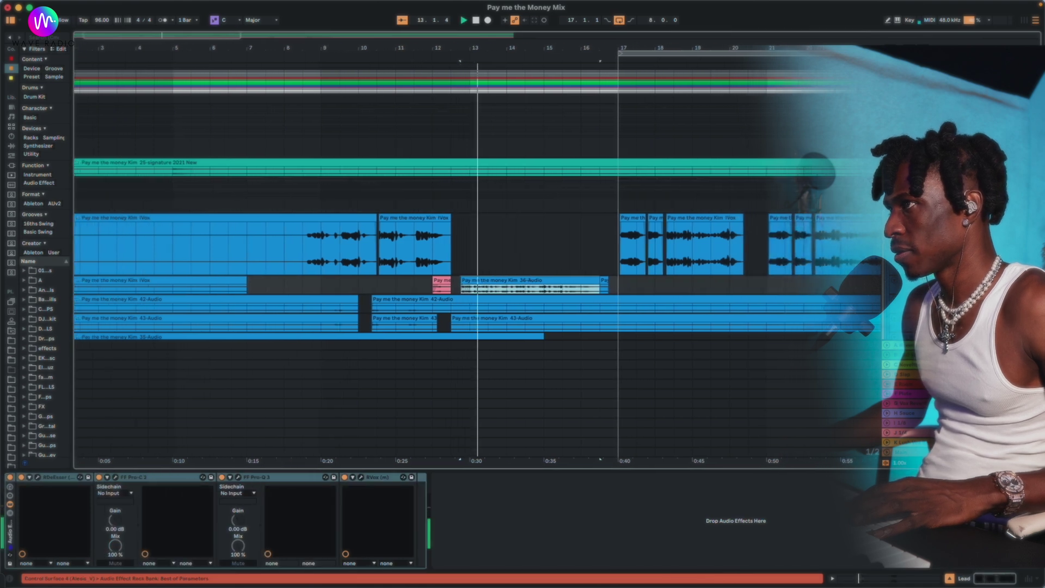
left_click(623, 219)
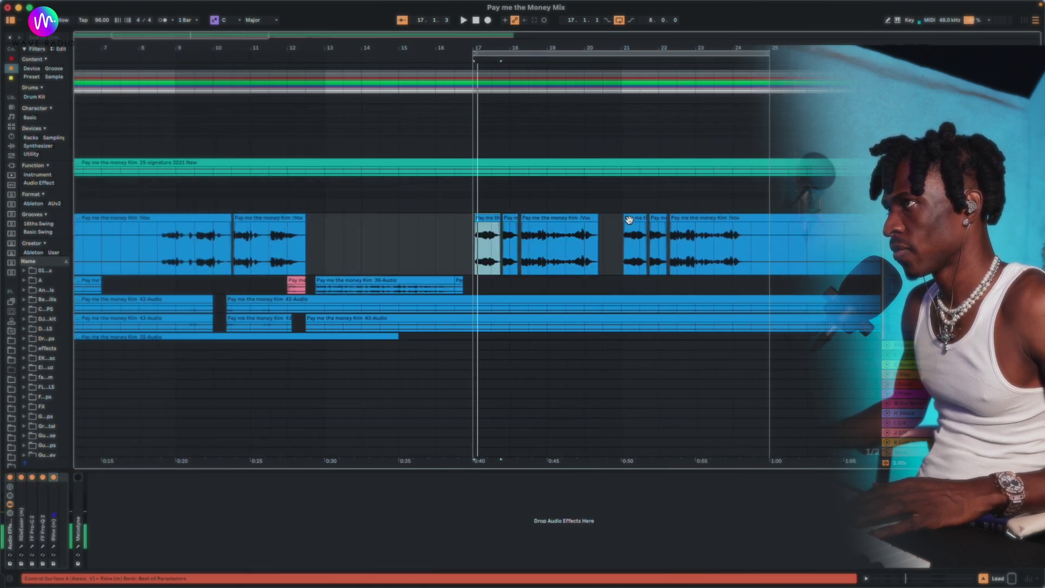
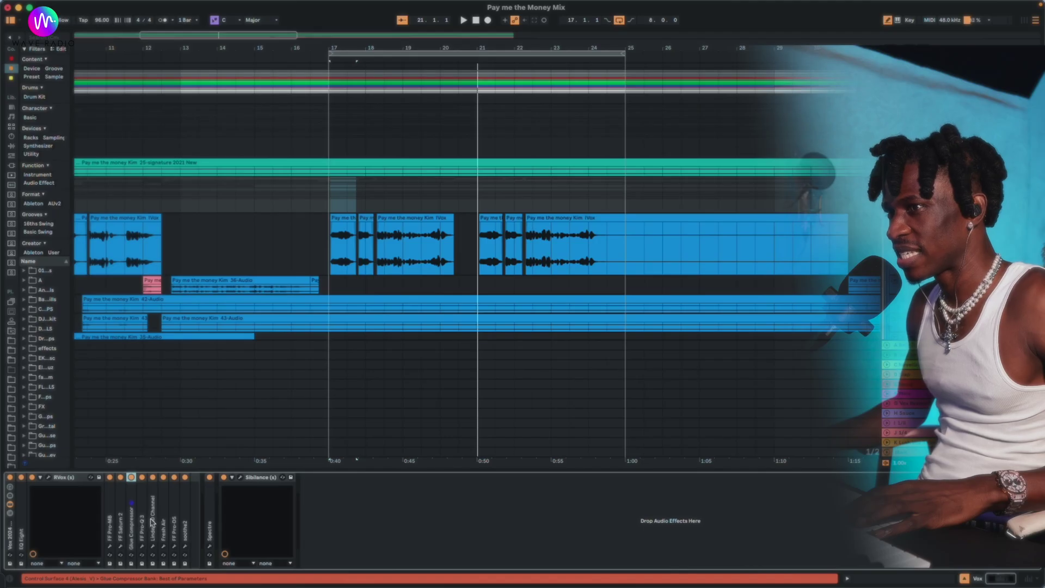
- Expand the Lindell 80 Channel on the Vox group, view its plug-in settings, and close its window
left_click(154, 521)
left_click(168, 478)
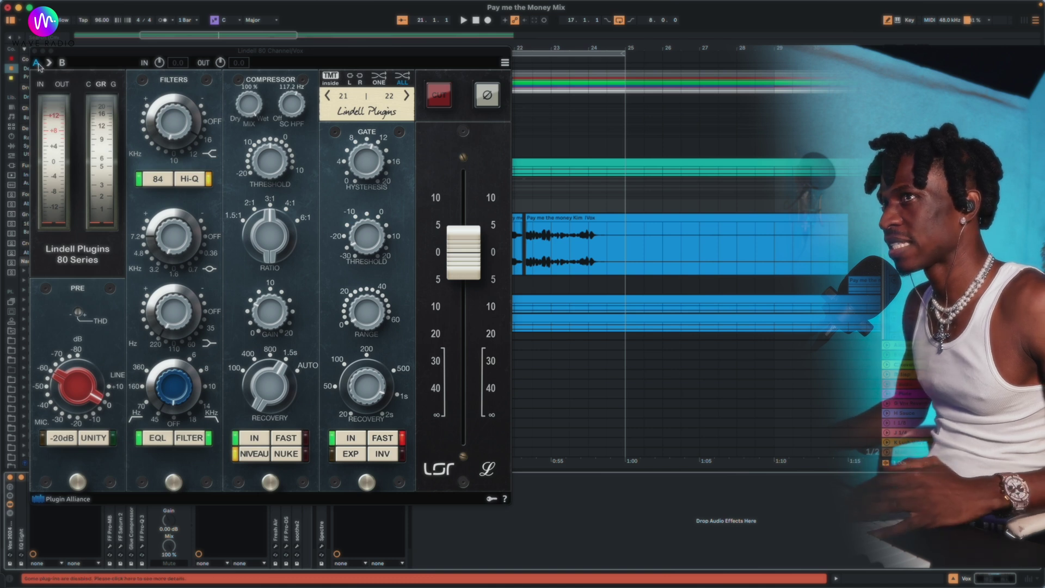
left_click(35, 51)
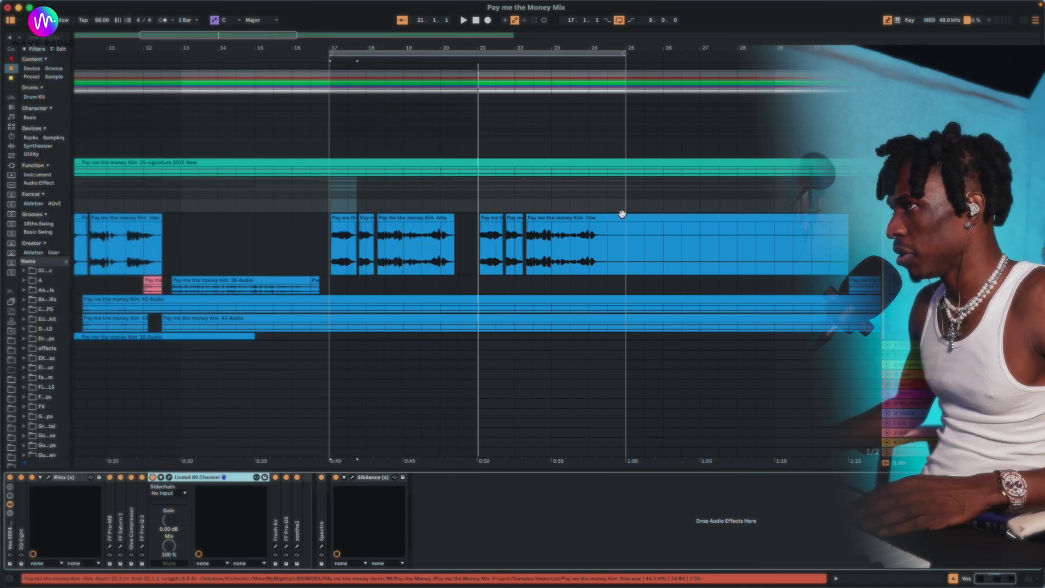
- Return to the Vox group after auditioning the lead, examine Fresh Air's Mid Air and High Air settings, and collapse the device
scroll(621, 213, "left", 3)
scroll(622, 213, "left", 1)
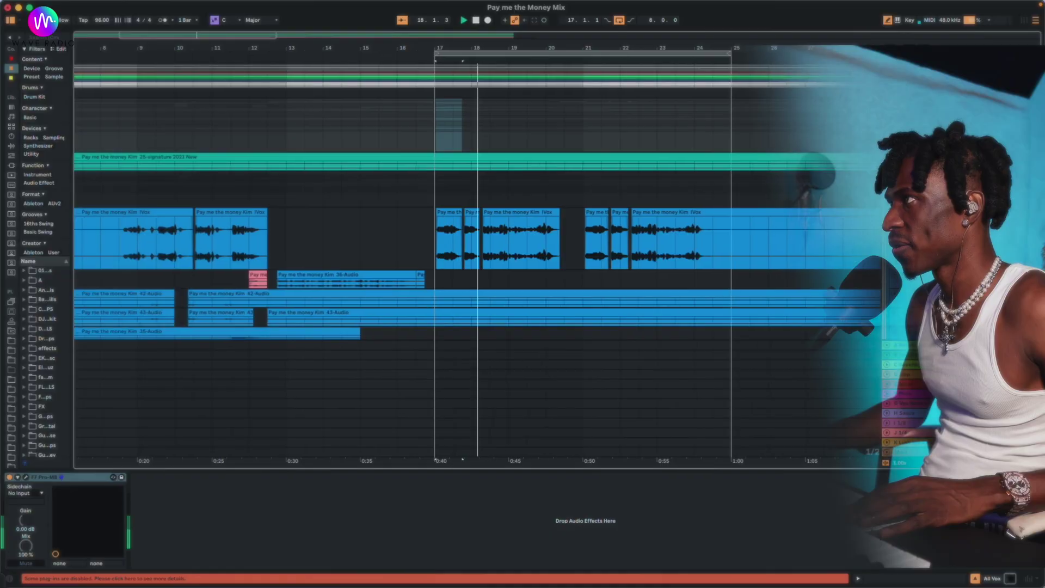
left_click(915, 212)
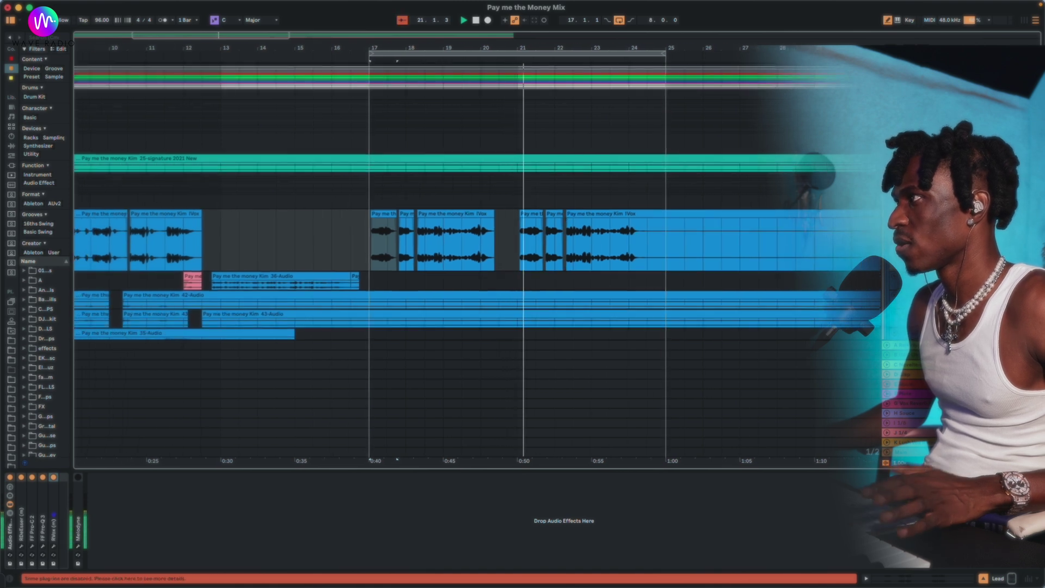
key("Up")
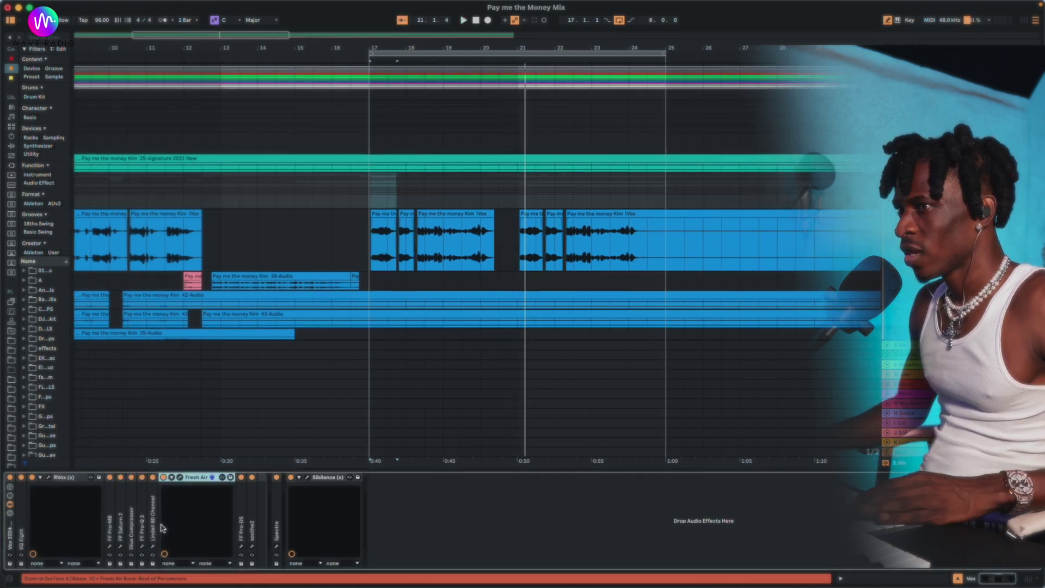
left_click(179, 478)
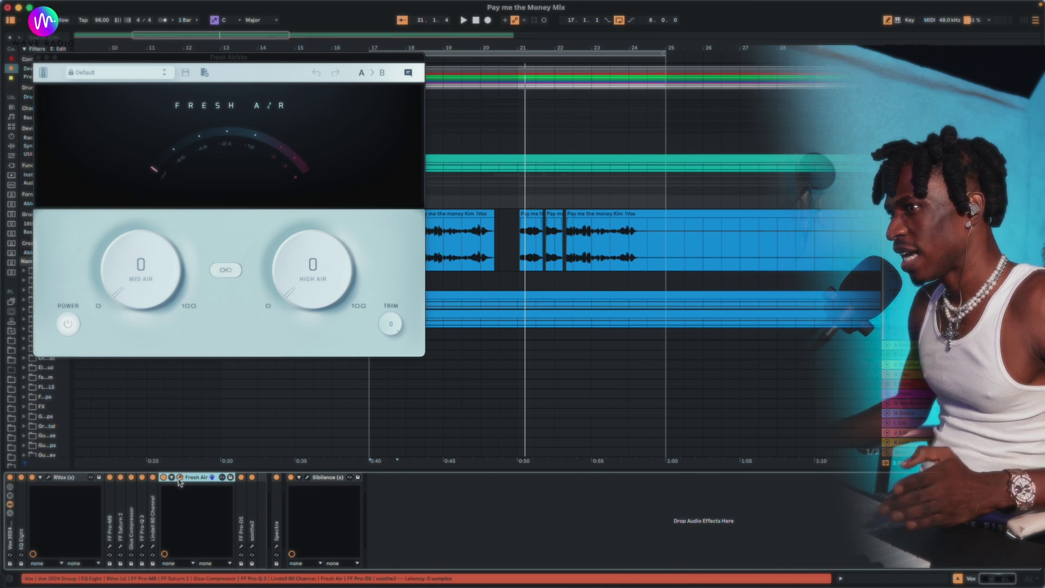
left_click(180, 477)
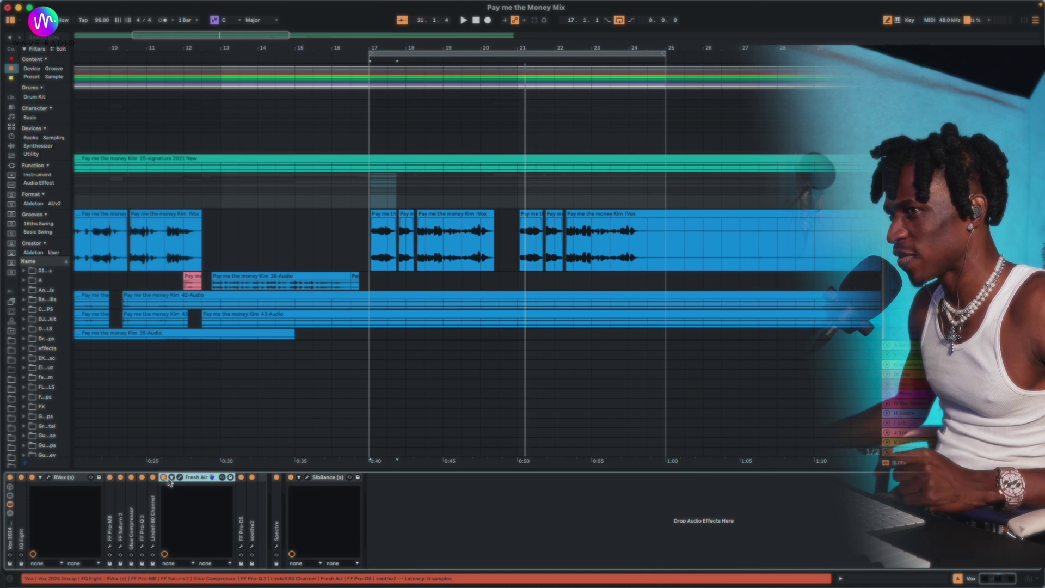
double_click(196, 478)
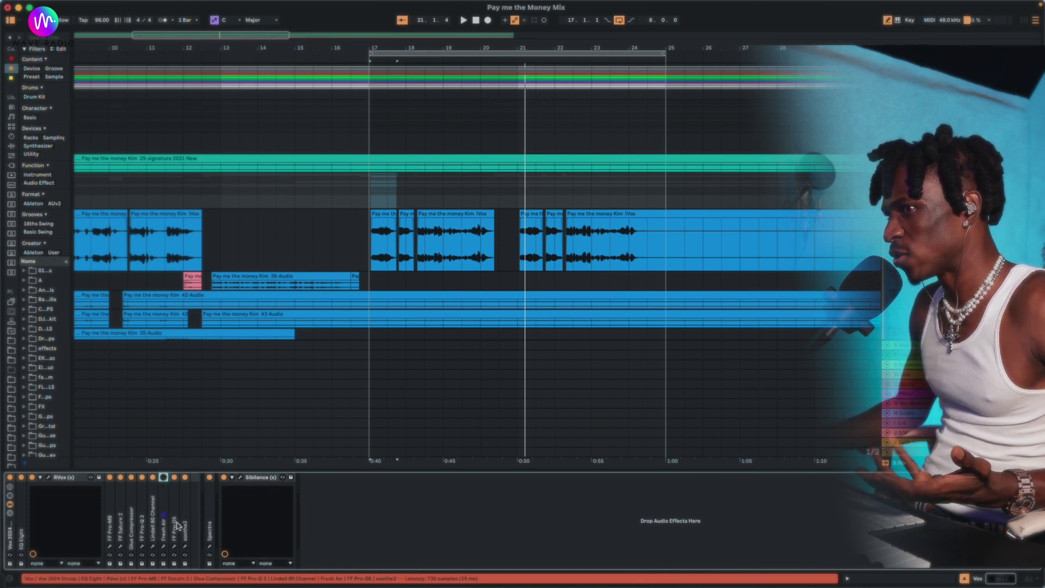
- Expand FF Pro-DS on the Vox group, reposition its window, and audition the first lead clip from 8.3.1
double_click(177, 520)
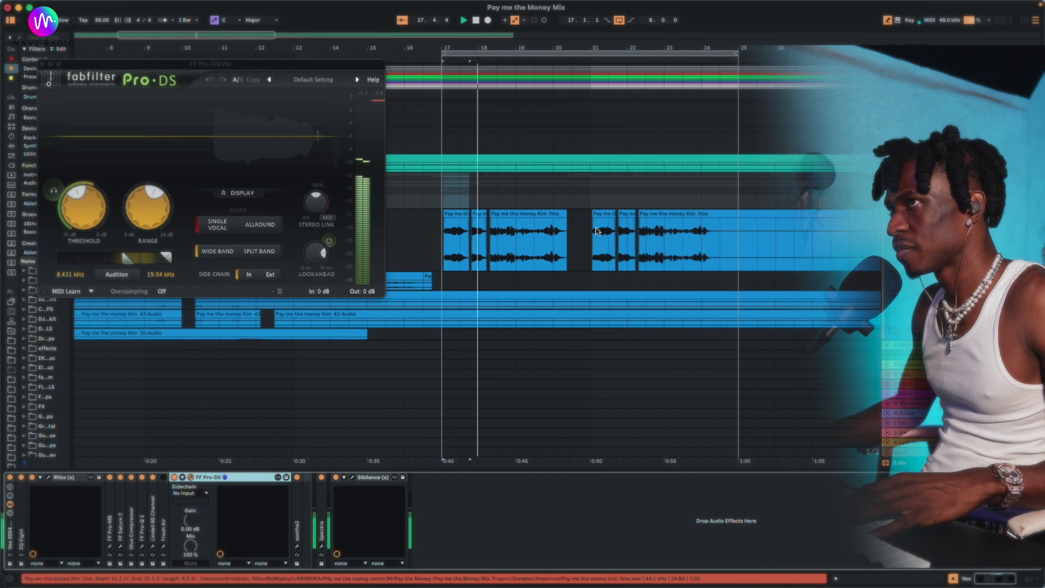
left_click(560, 245)
scroll(560, 245, "left", 3)
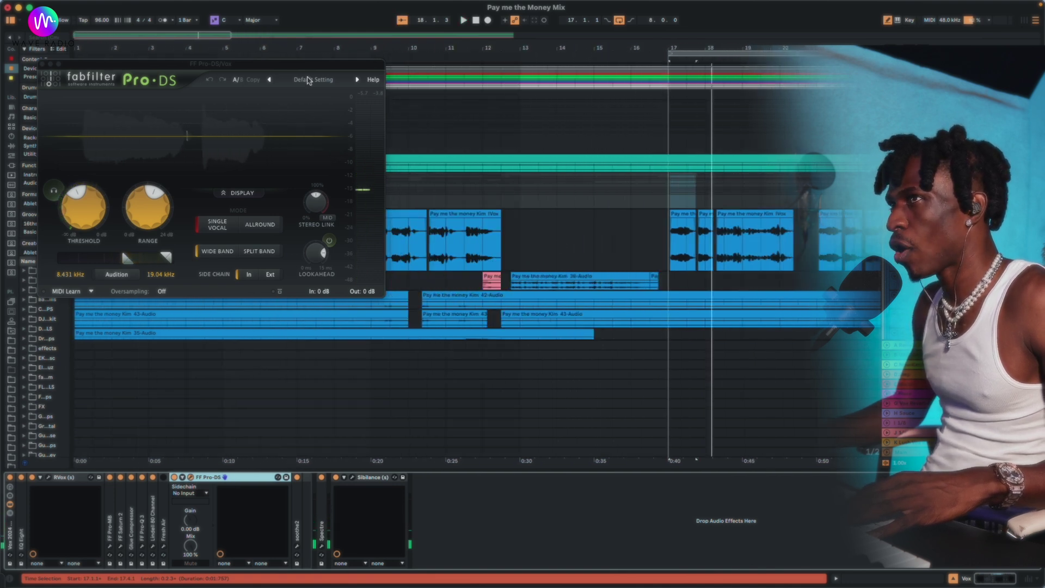
mouse_move(295, 65)
left_mouse_down()
mouse_move(648, 107)
mouse_move(721, 126)
left_mouse_up()
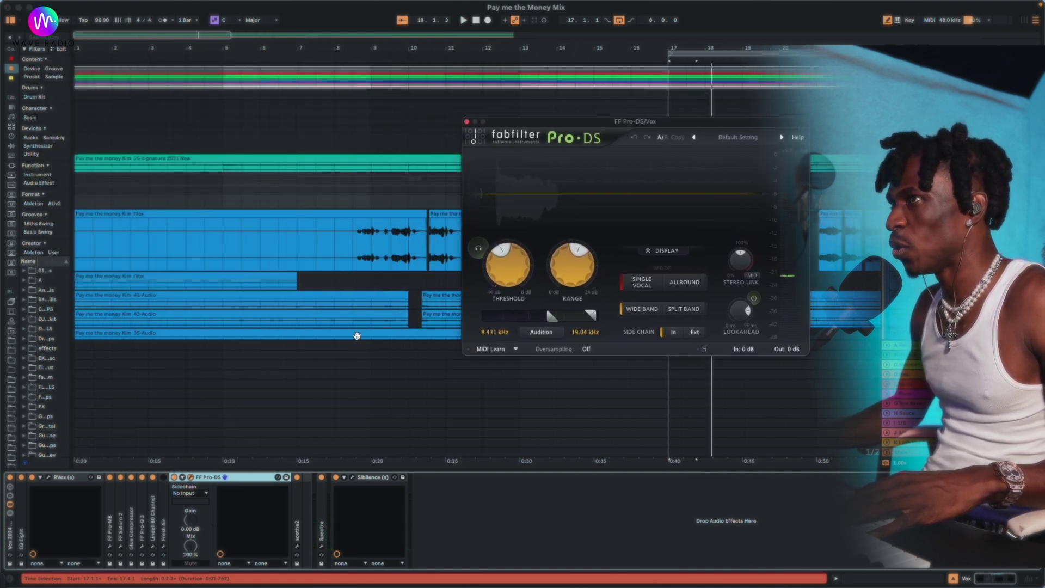
left_click(355, 247)
key("space")
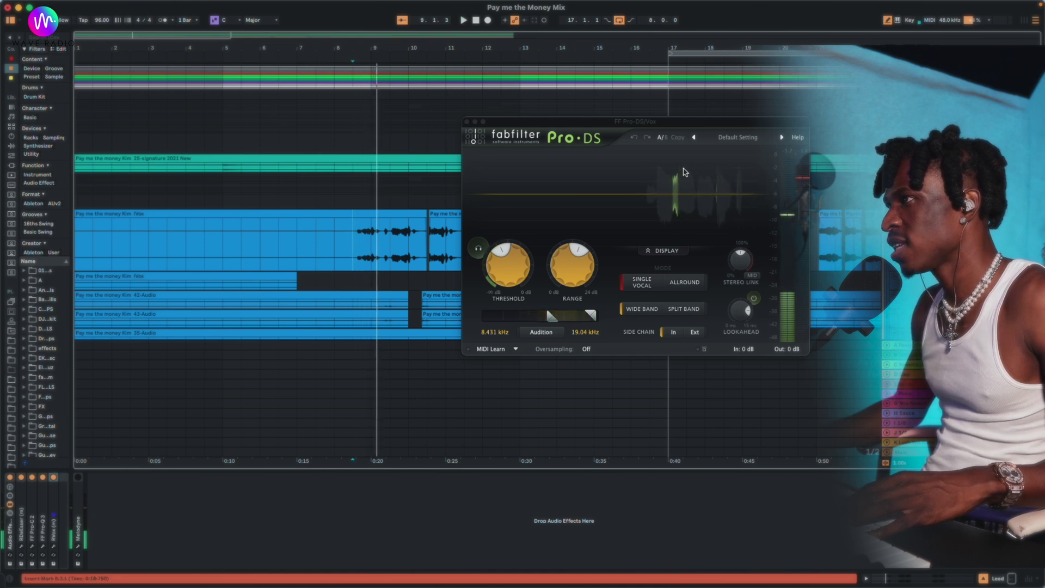
key("space")
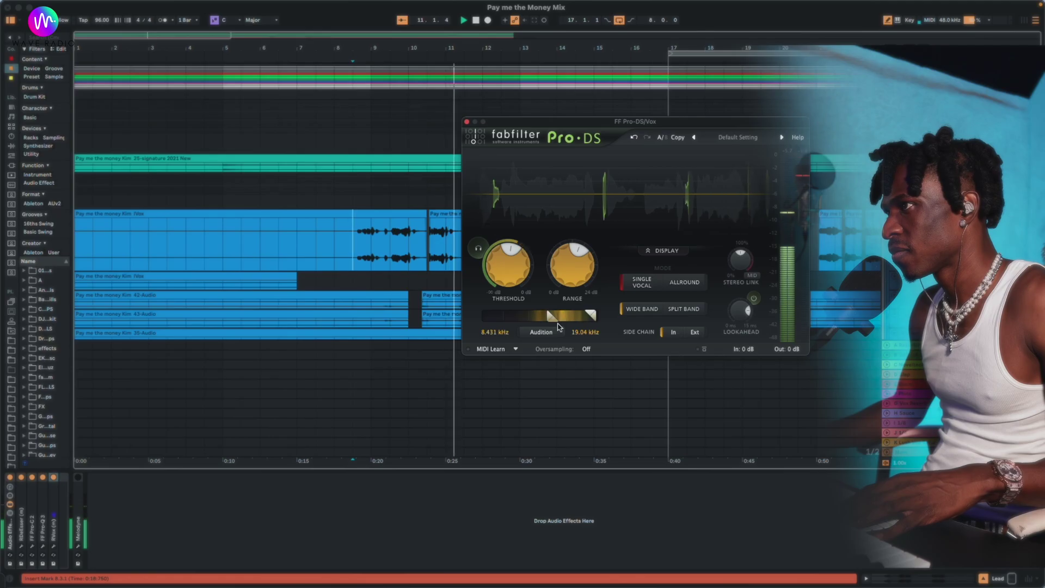
- Audition Pro-DS's detected sibilance, shift its detection range to 8.996–18.99 kHz, and close the plug-in window
left_click(549, 331)
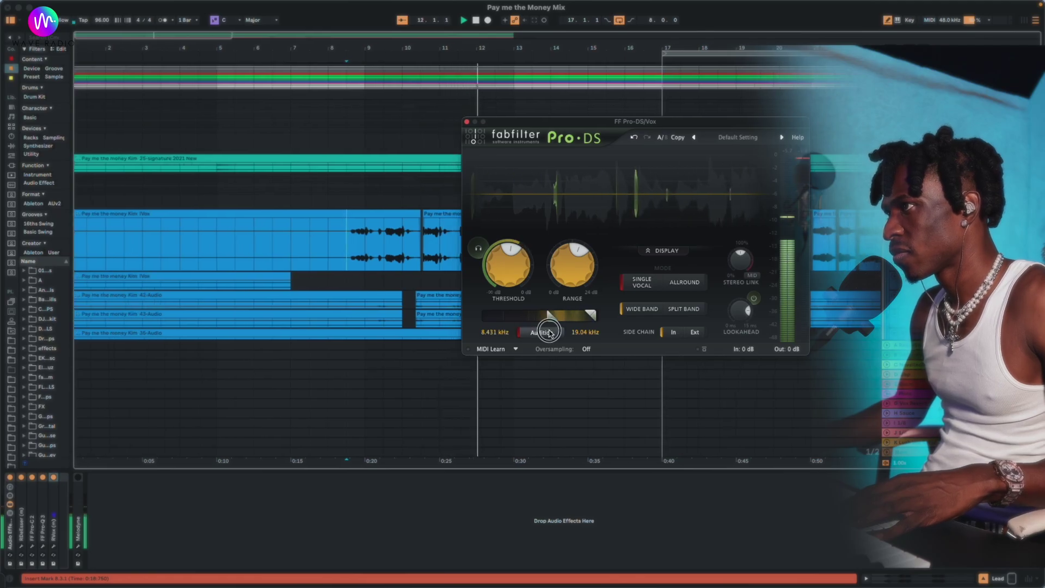
left_click(567, 315)
left_click_drag(568, 315, 568, 317)
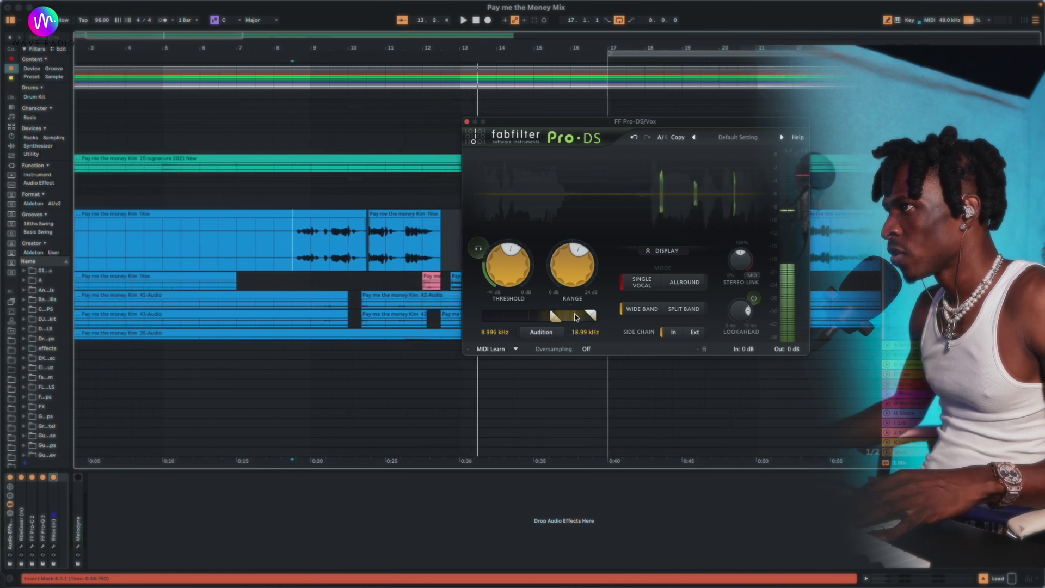
left_click(466, 121)
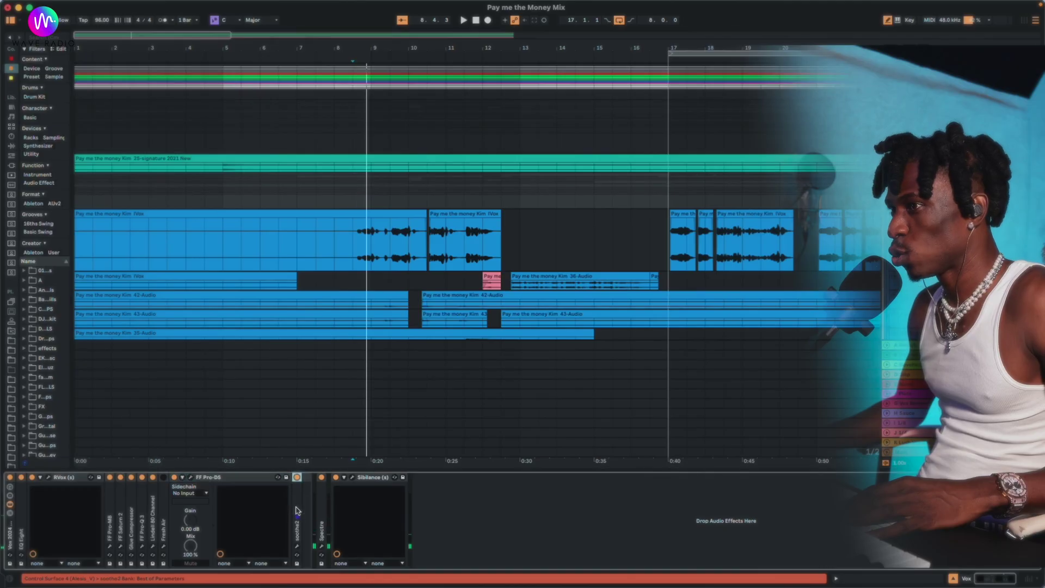
- Expand and open soothe2 on the Vox group, and set its depth to 2.2 and mix to 58% during playback
double_click(297, 510)
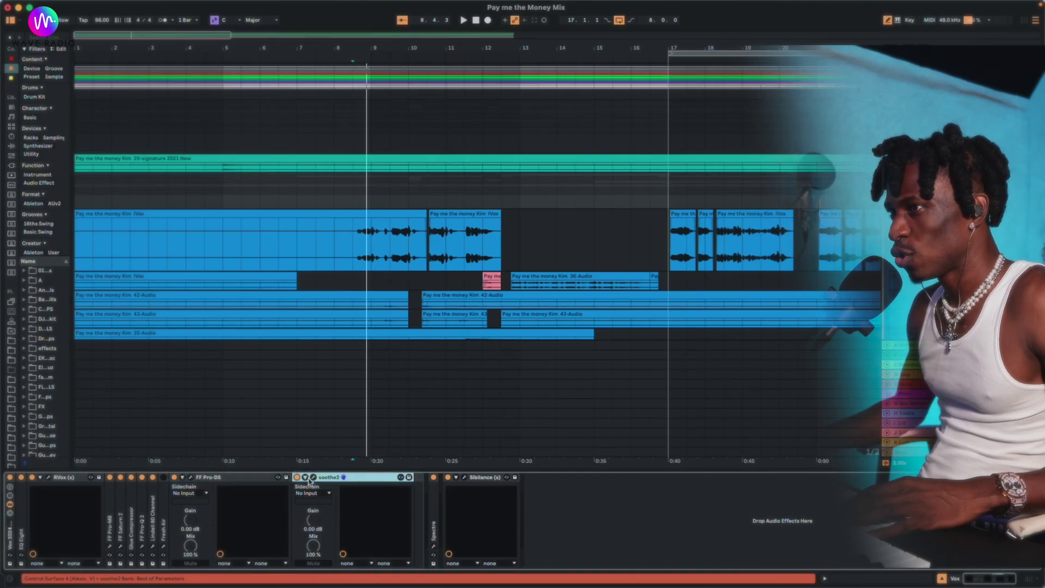
left_click(313, 478)
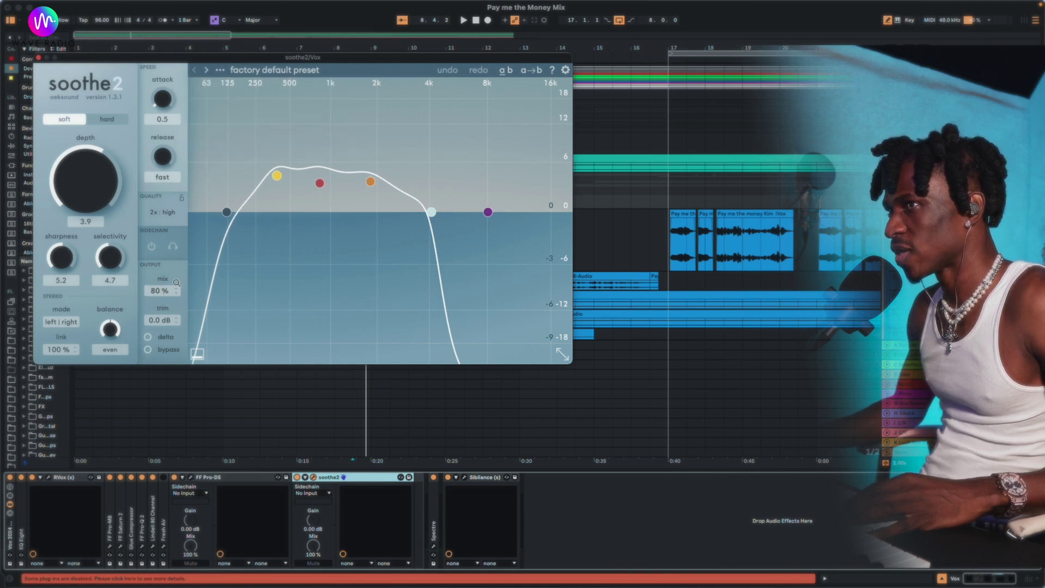
key("space")
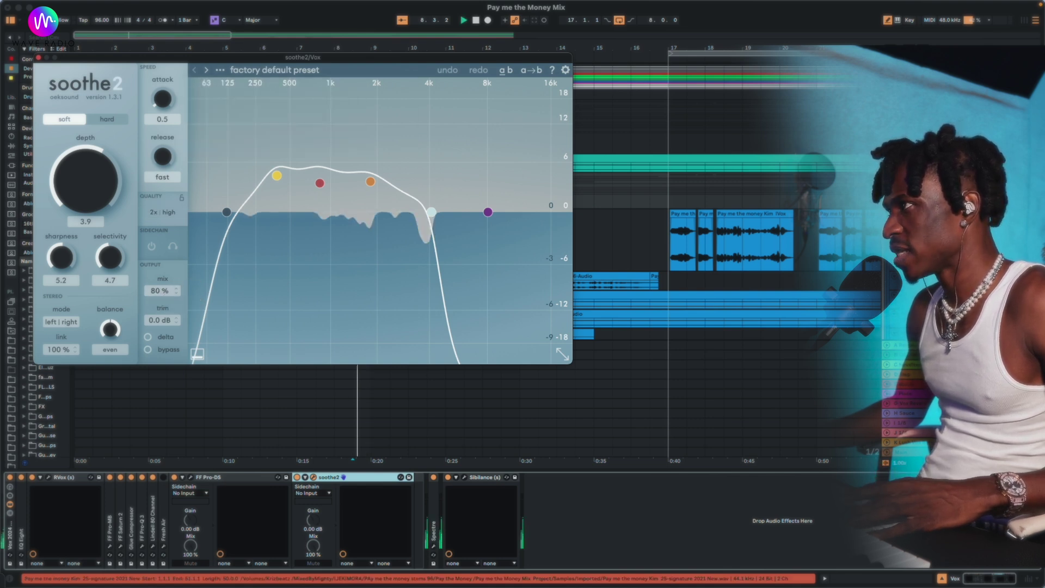
key("space")
key("space")
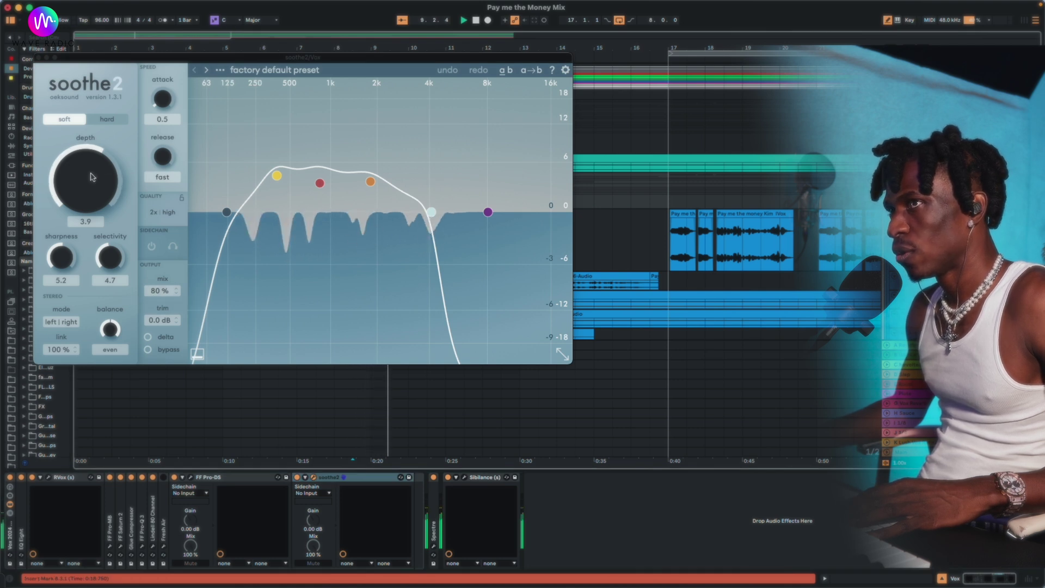
left_click_drag(88, 173, 90, 186)
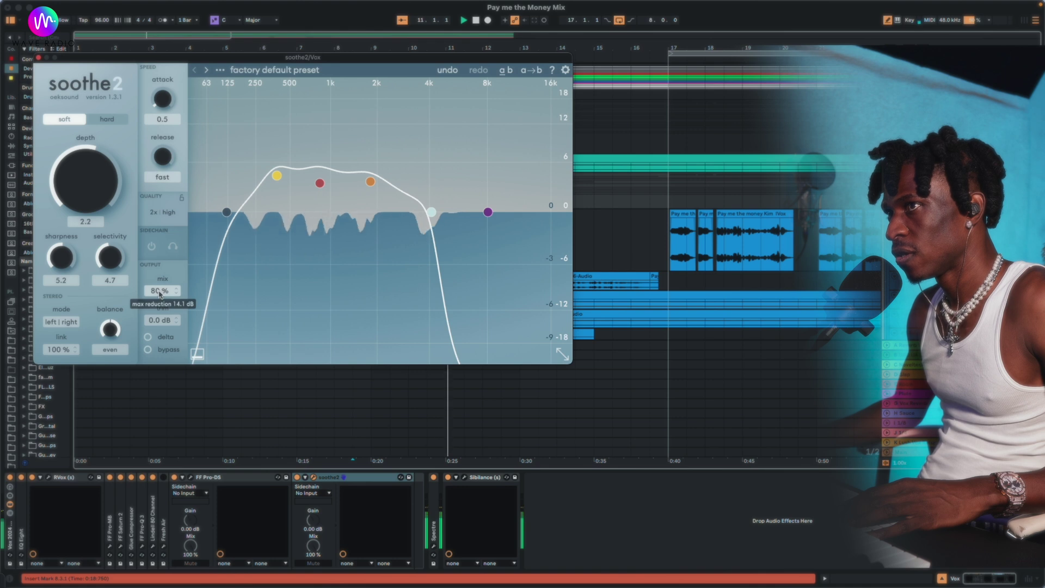
left_click_drag(167, 231, 166, 192)
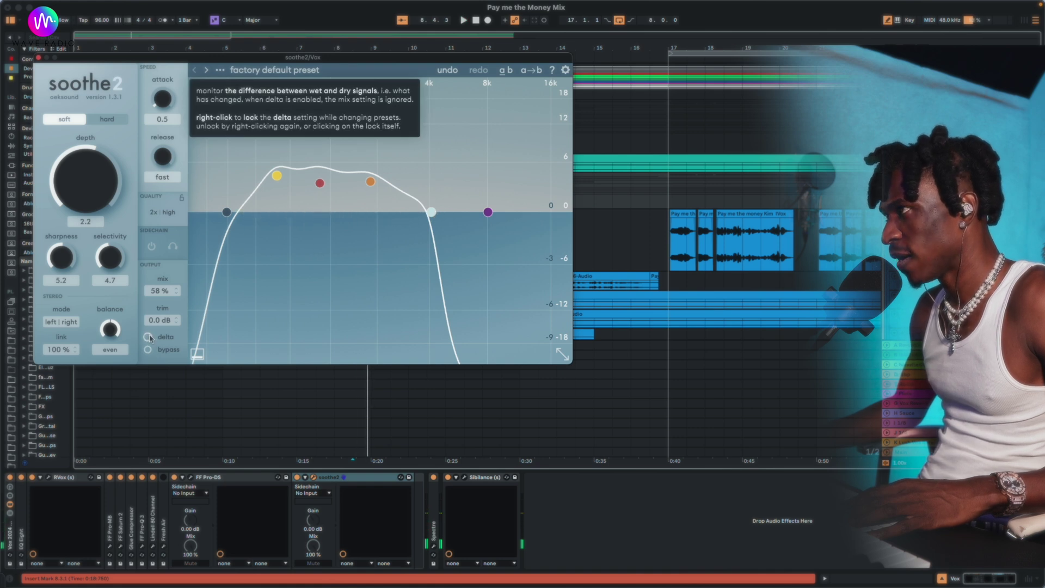
- Play the lead vocal with soothe2's delta monitoring on to hear the removed signal, and switch delta off again
key("space")
left_click(148, 337)
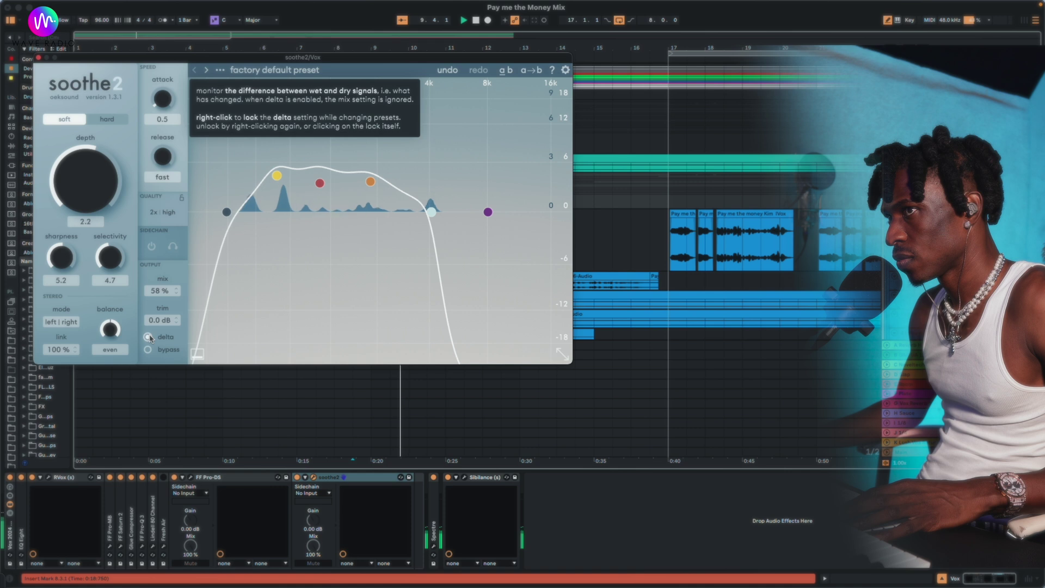
left_click(149, 338)
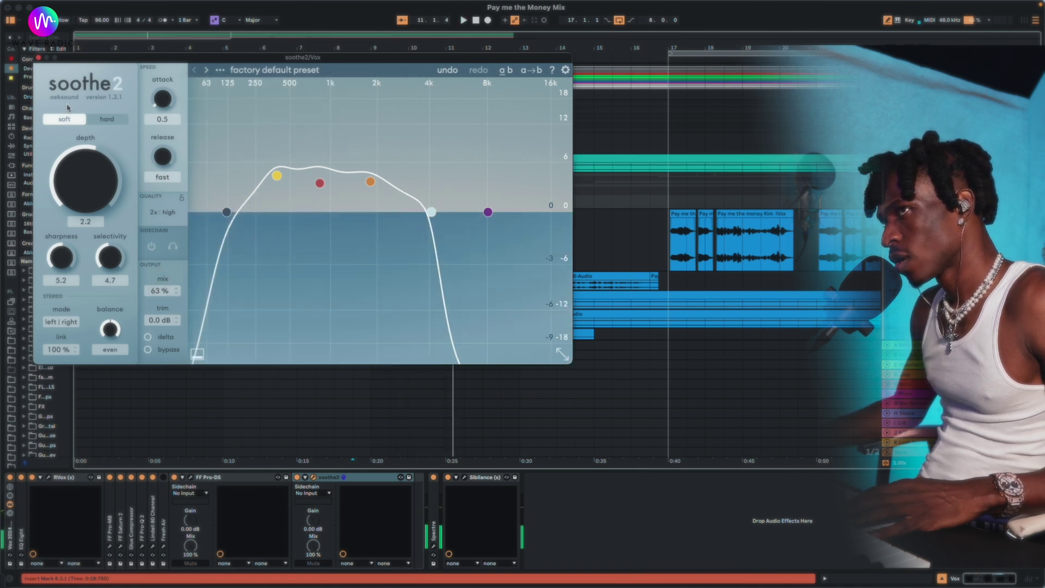
- Open Spectre on the Vox group, set its high band to 15.17 kHz and 5.63 dB during playback, and close its window
left_click(435, 546)
key("space")
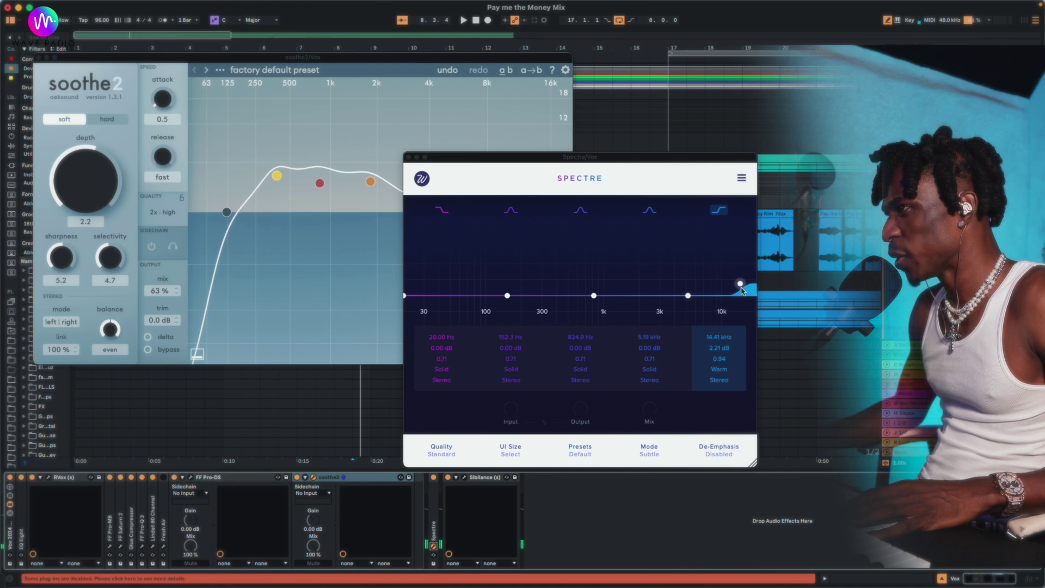
left_click_drag(742, 285, 728, 253)
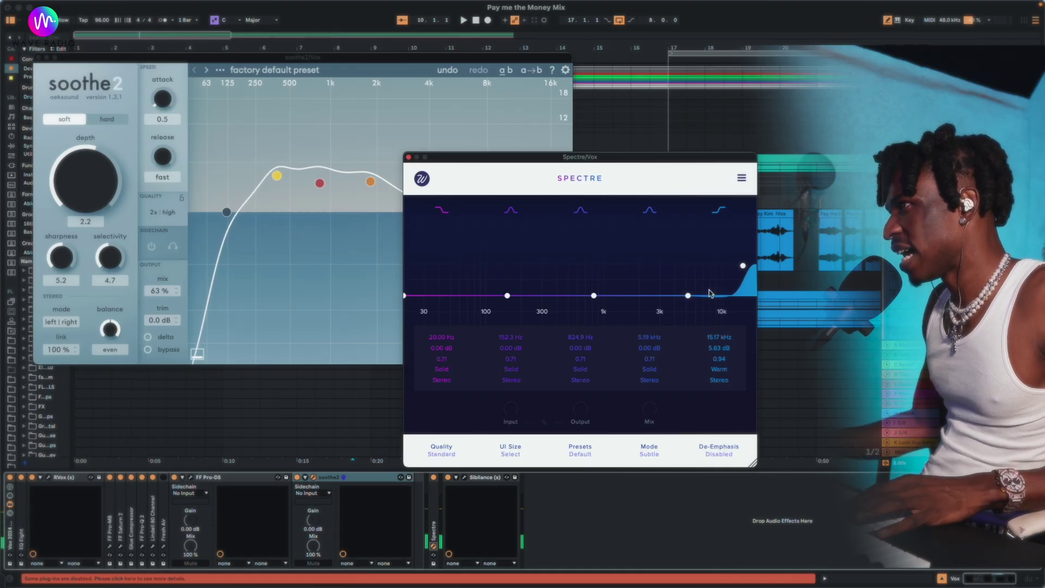
left_click(410, 157)
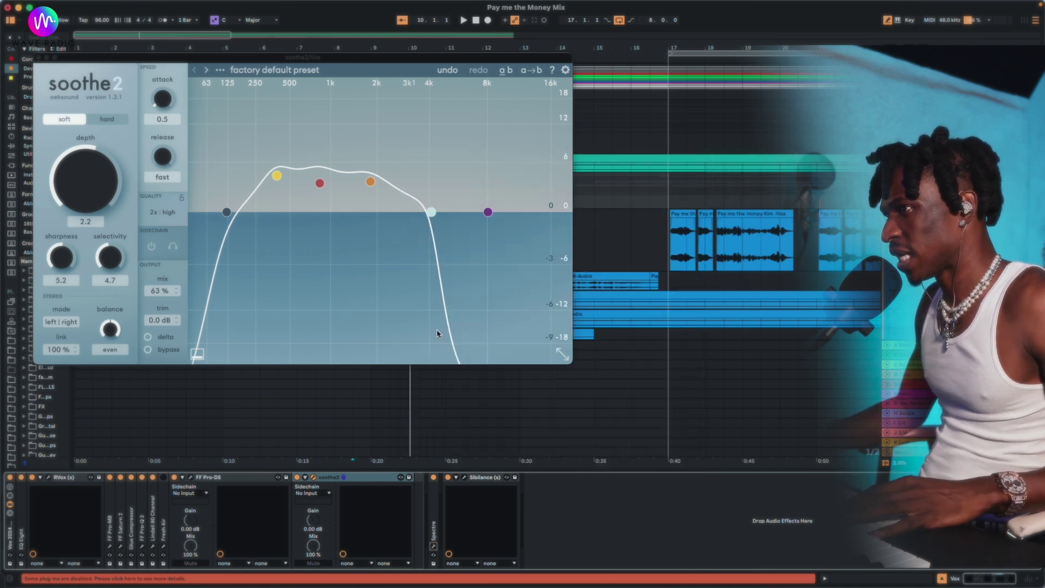
- Open Waves Sibilance on the Vox group to view its settings, and close both the Sibilance and soothe2 windows
left_click(484, 478)
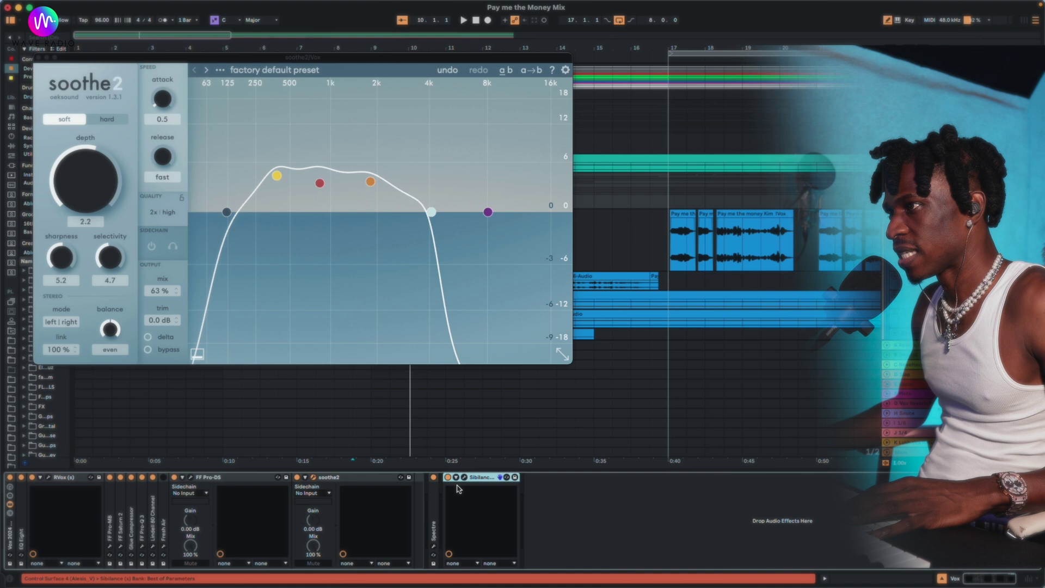
left_click(462, 477)
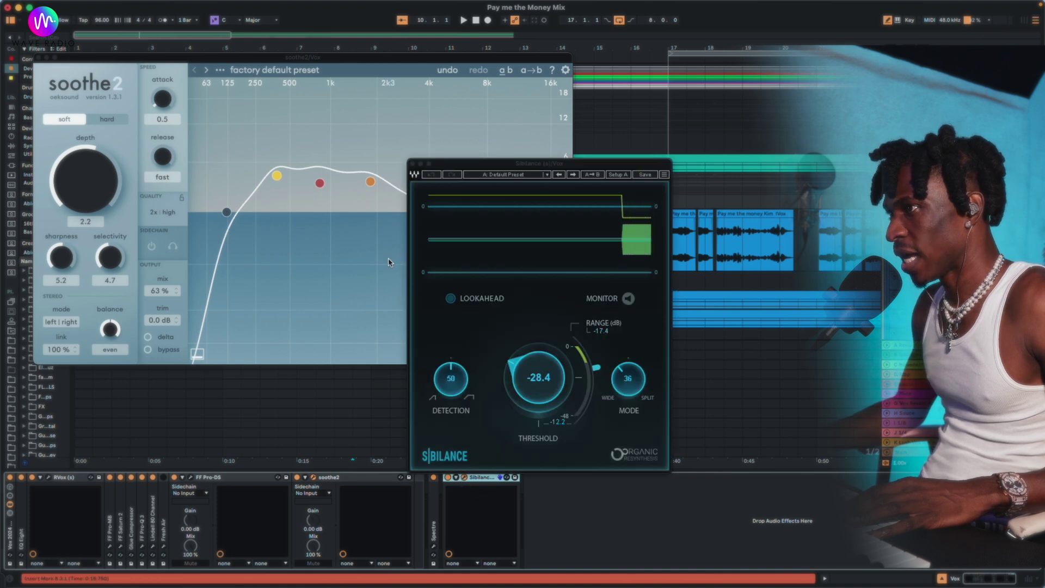
left_click(412, 164)
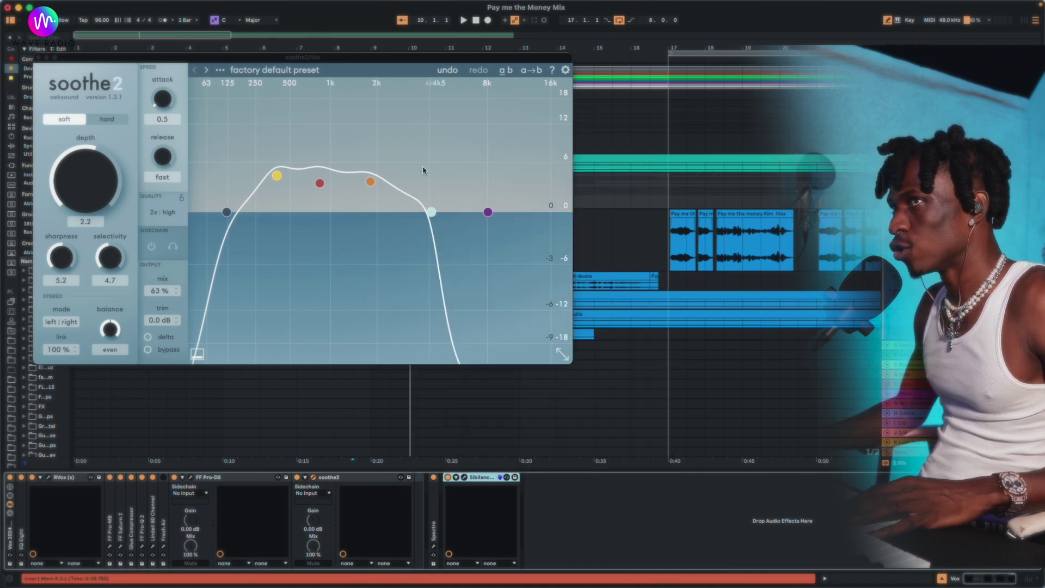
left_click(39, 58)
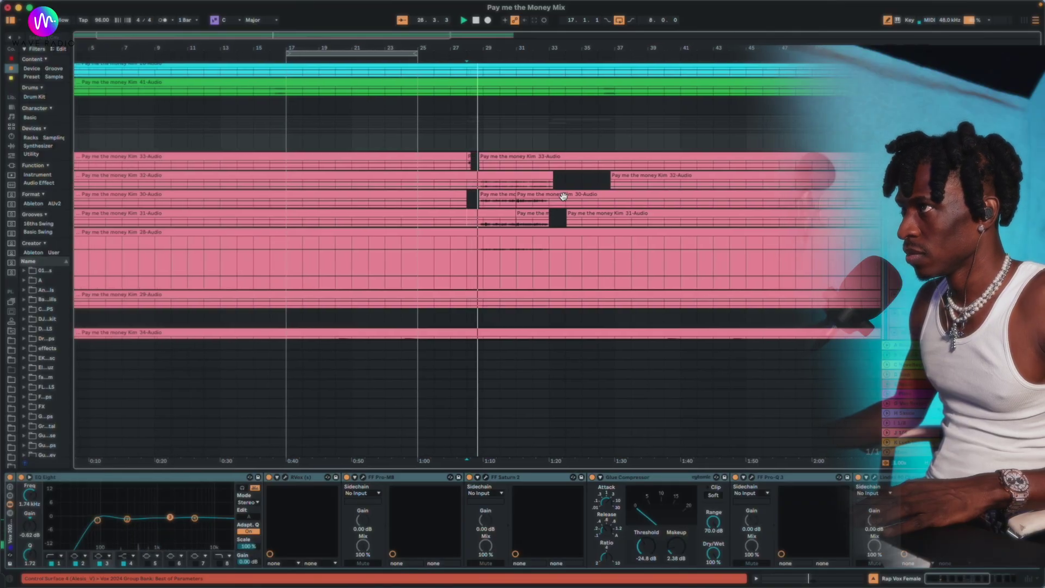
- Play the Rap Vox Female section from bar 28, look over its vocal tracks, and show track 53's effect chain
scroll(795, 231, "up", 1)
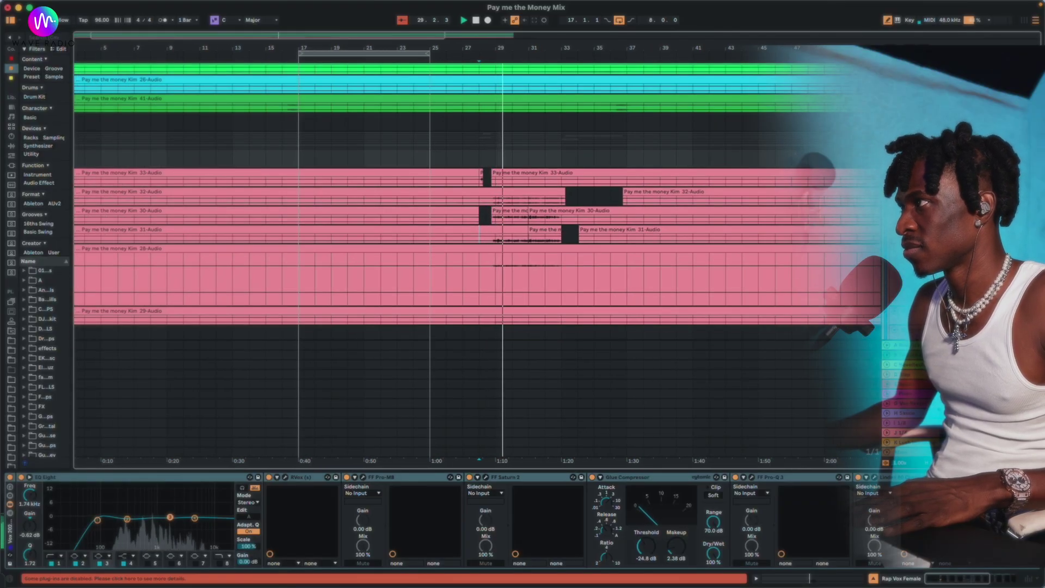
left_click(915, 230)
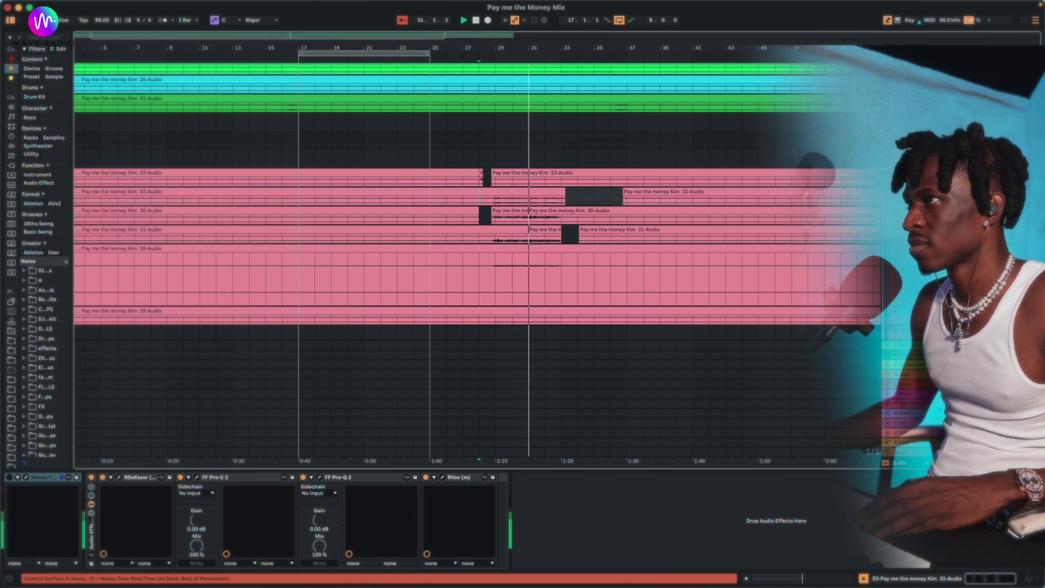
scroll(595, 192, "down", 5)
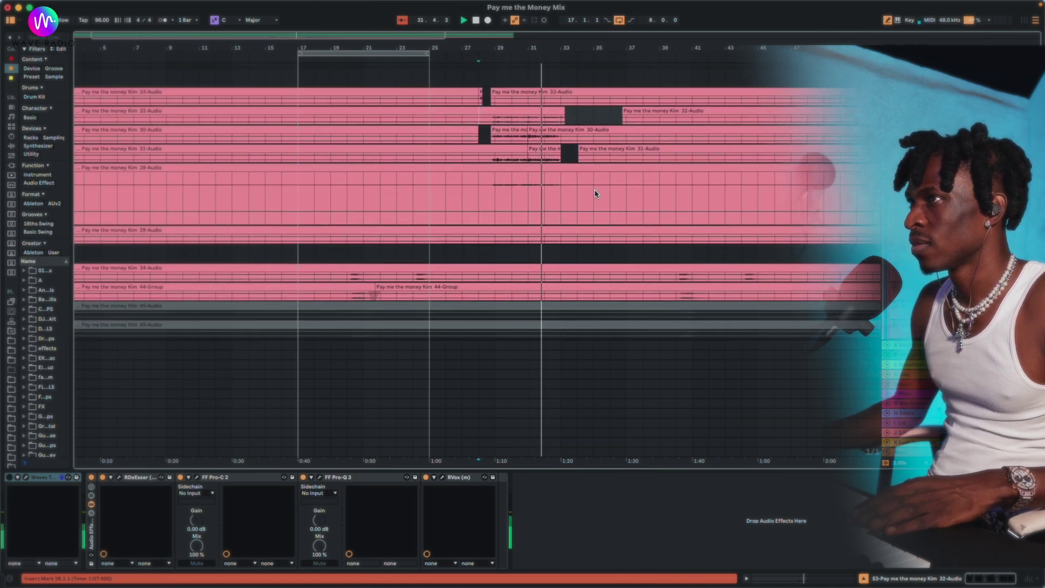
scroll(596, 192, "up", 4)
scroll(595, 192, "up", 3)
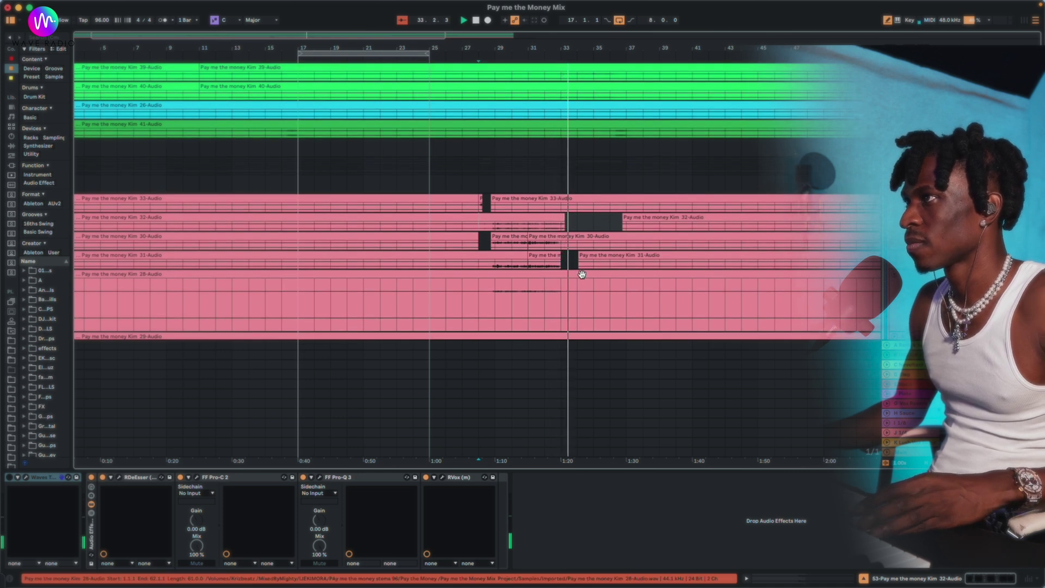
scroll(582, 273, "down", 3)
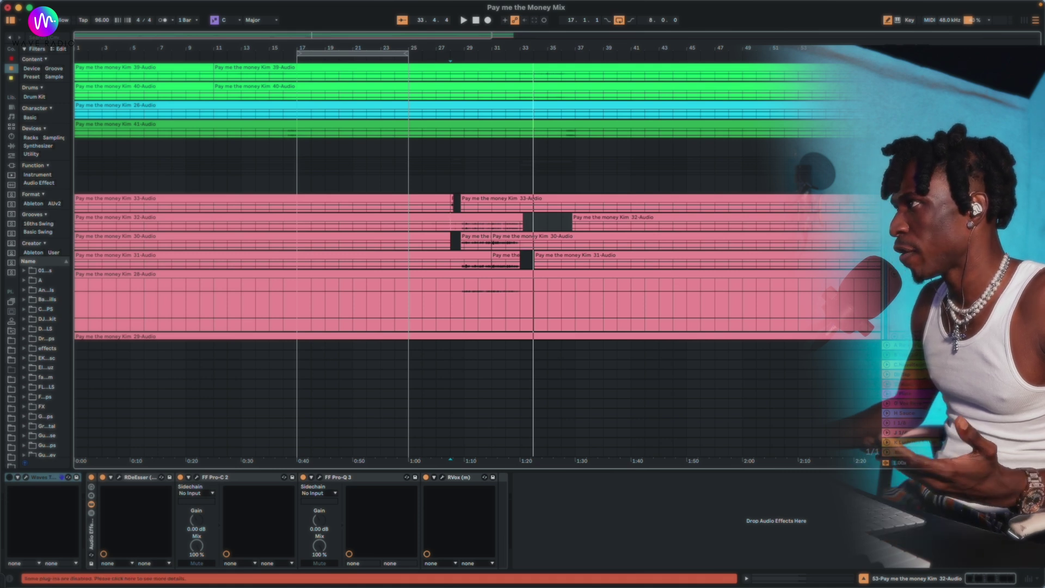
- Open FF Pro-MB on the Rap Vox Female group and play the section to examine the band compression and the return tracks
left_click(920, 162)
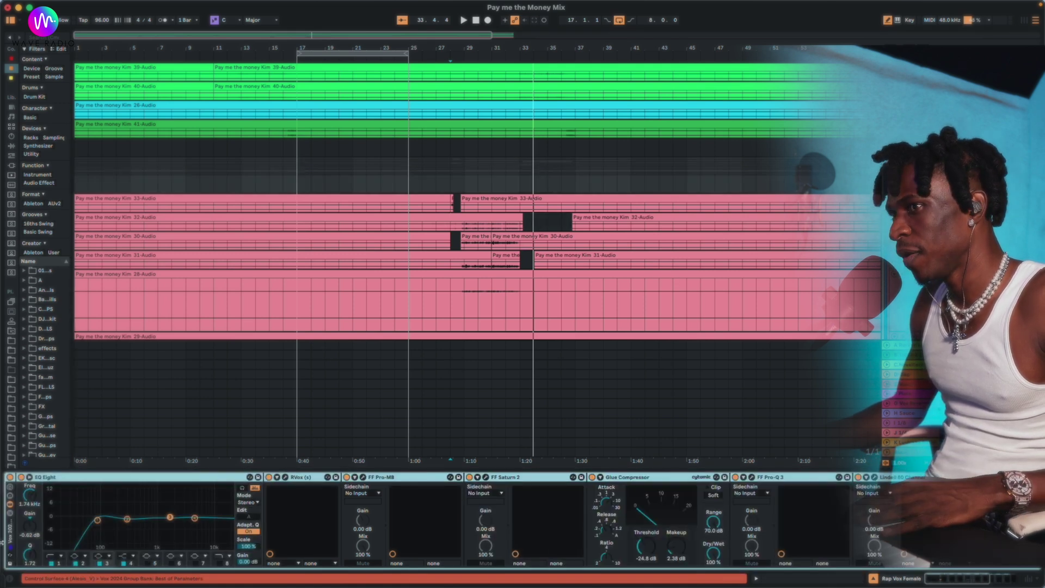
scroll(492, 536, "right", 5)
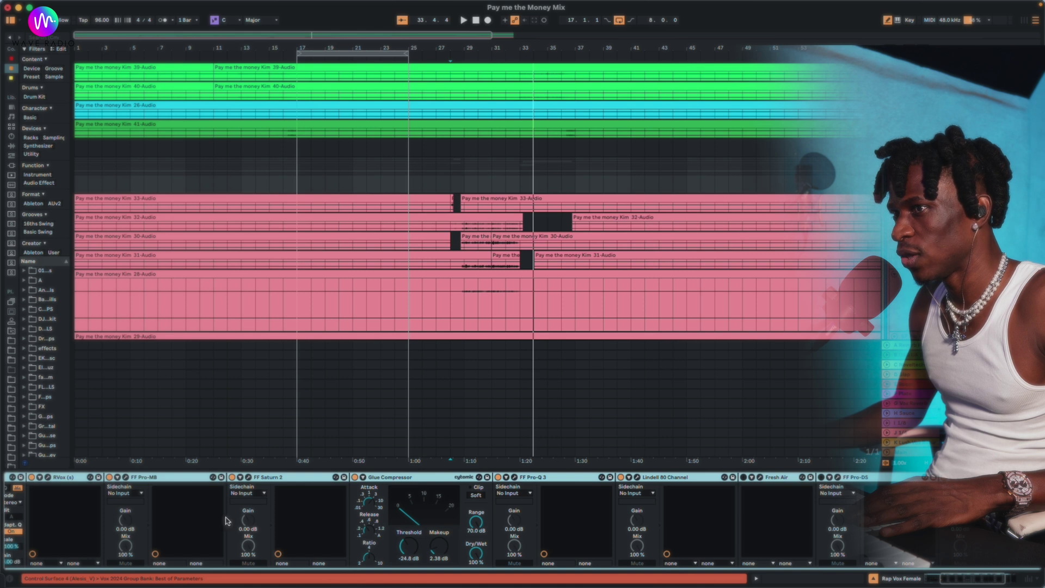
left_click(125, 479)
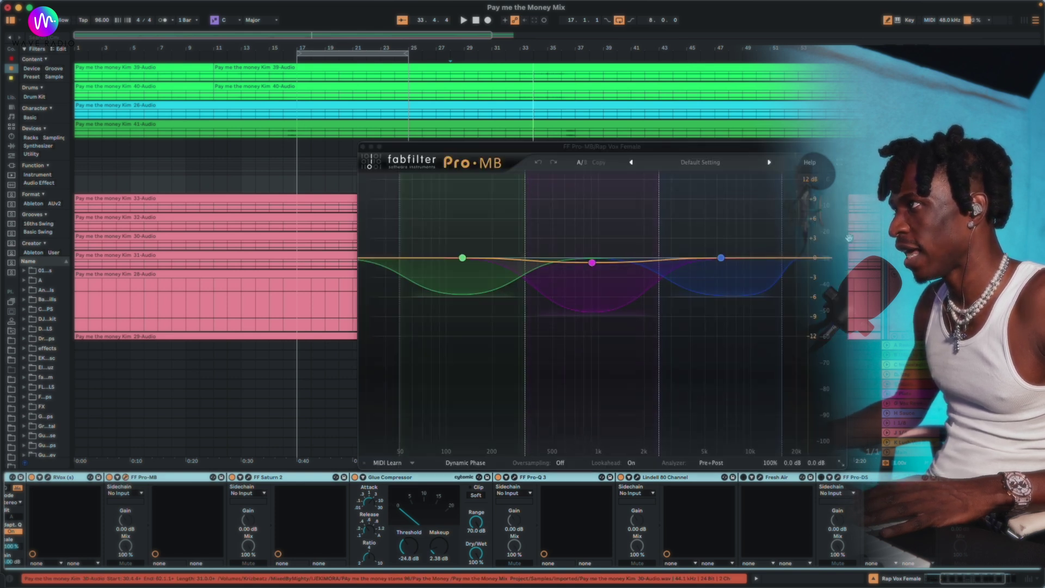
key("space")
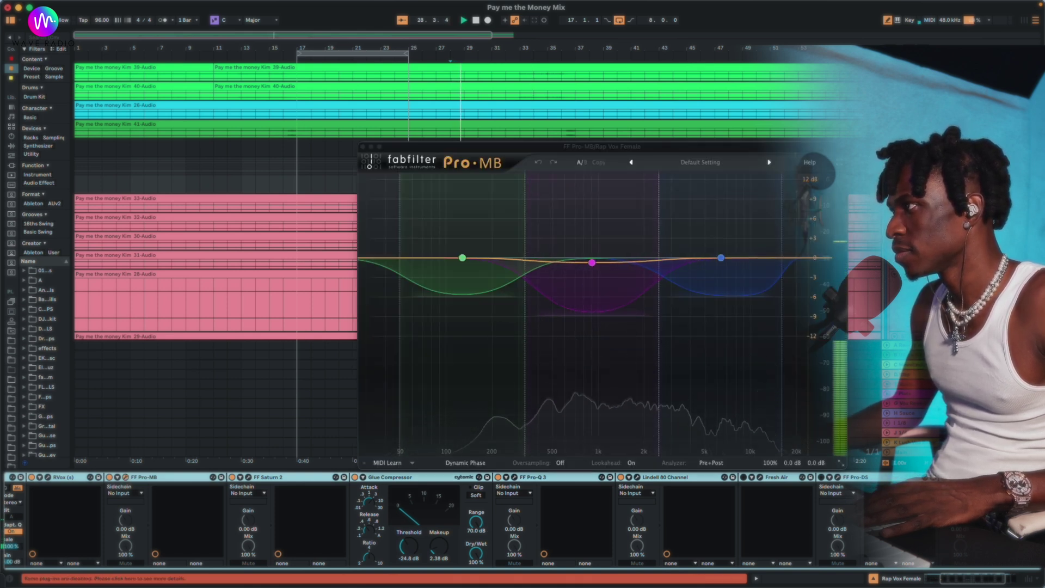
left_click(903, 346)
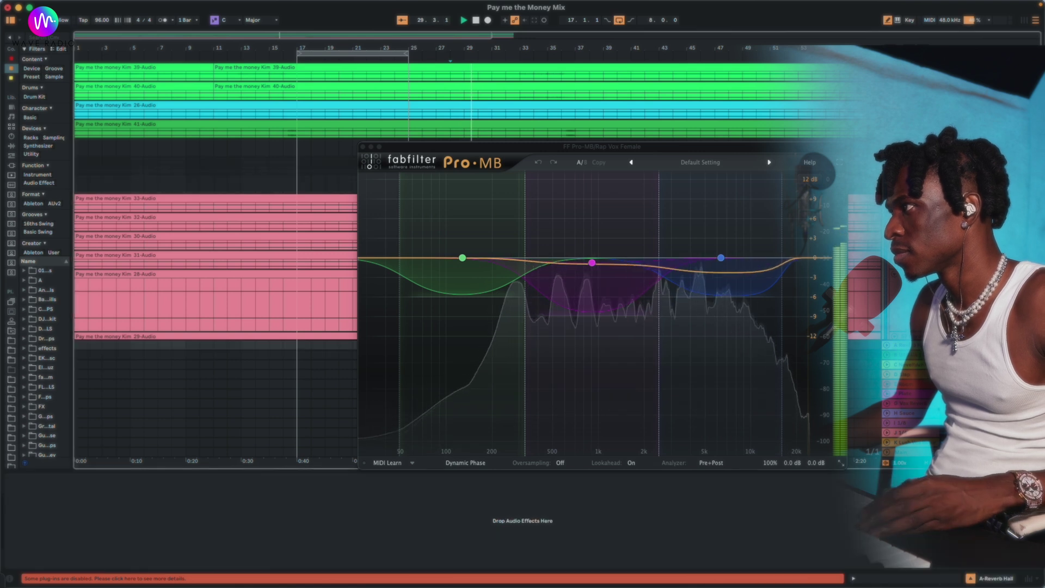
left_click(904, 365)
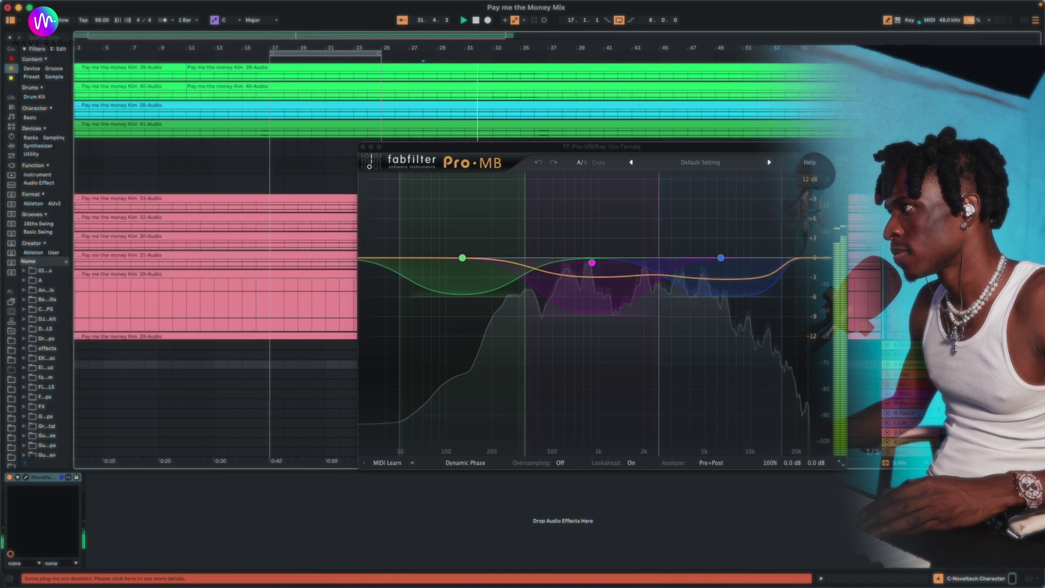
left_click_drag(582, 257, 588, 294)
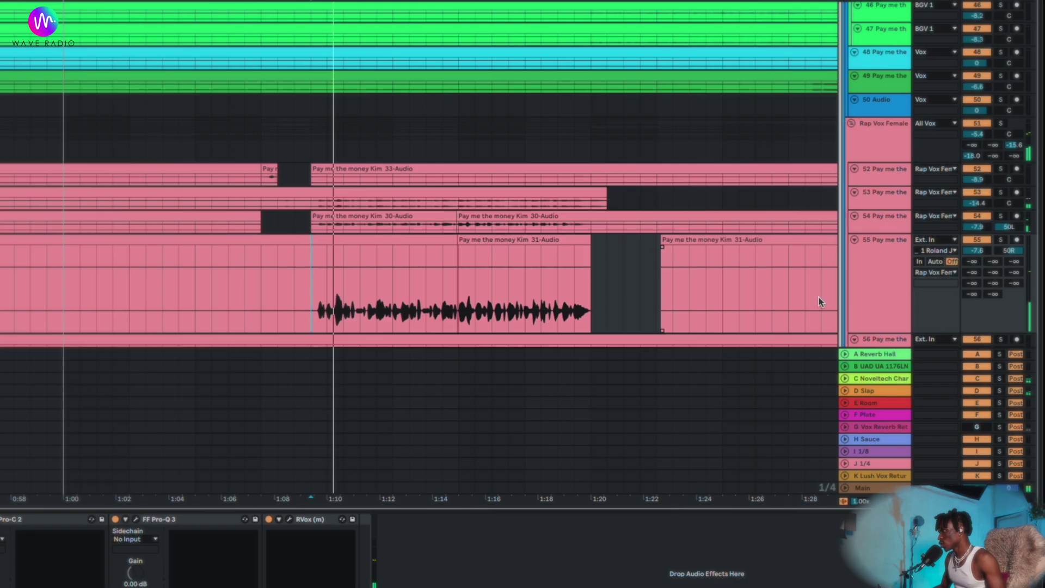
- Activate the G Vox Reverb return track and select the A Reverb Hall return
scroll(819, 302, "down", 5)
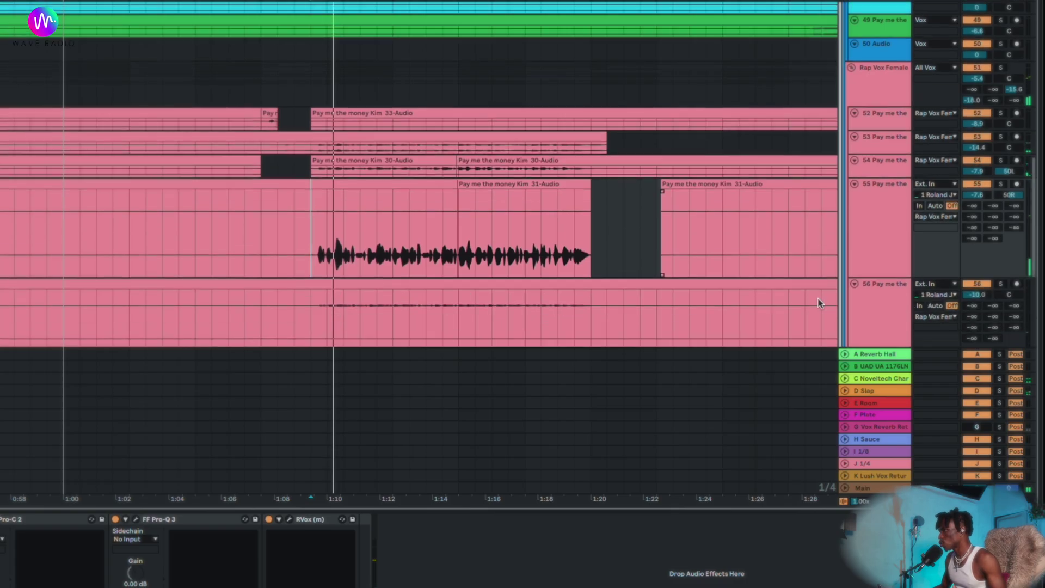
left_click(979, 427)
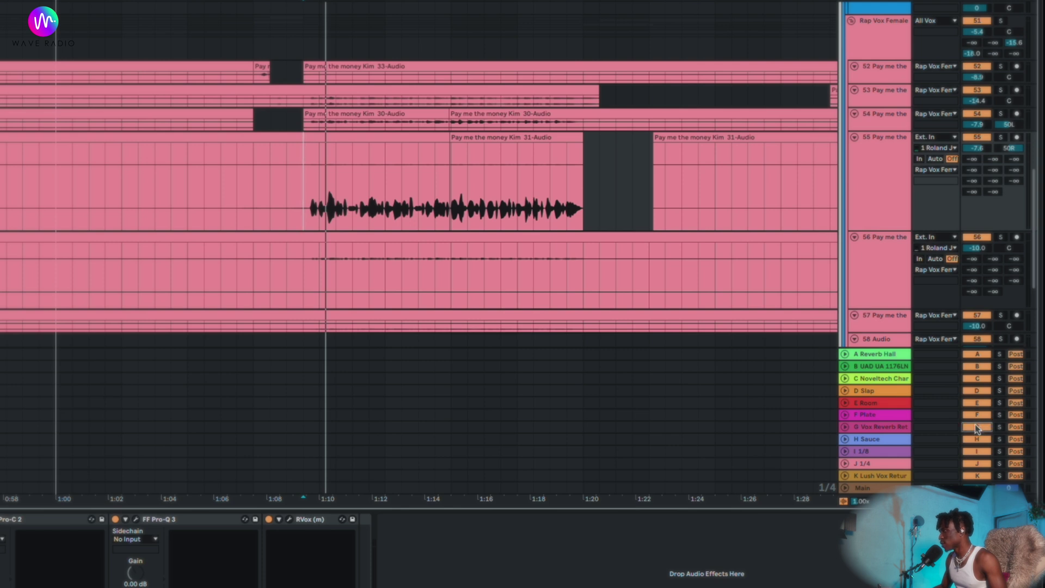
left_click(883, 356)
double_click(883, 355)
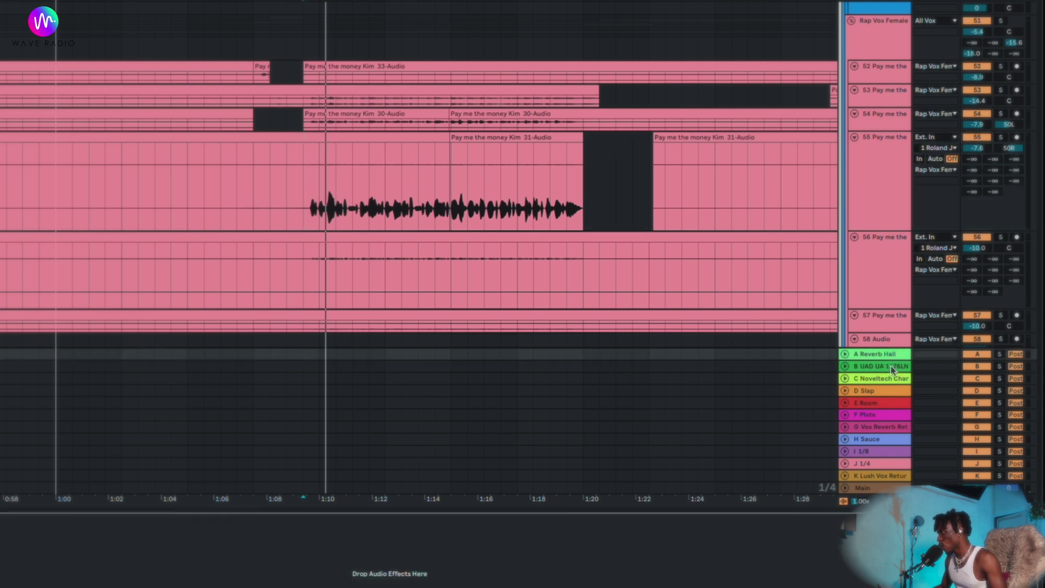
- View the UAD 1176LN on return B, close its window, and show the D Slap return's Delay settings
left_click(890, 366)
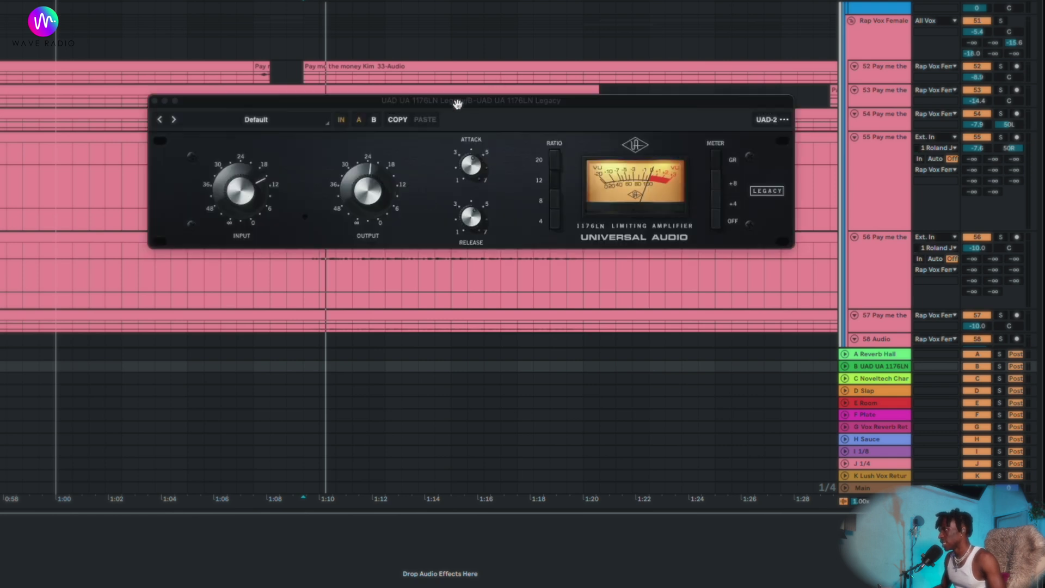
left_click(155, 101)
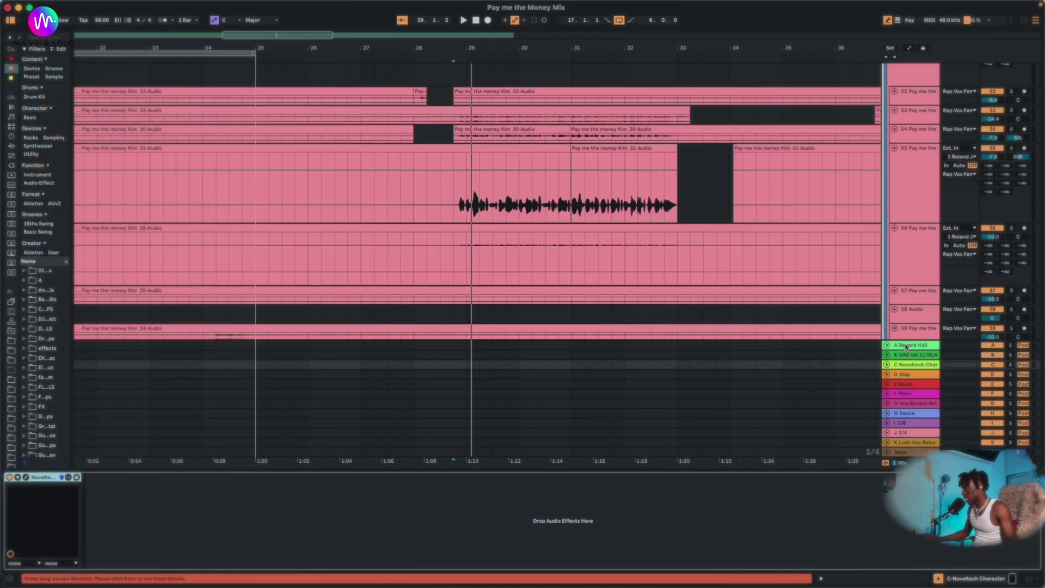
scroll(906, 347, "down", 3)
left_click(922, 376)
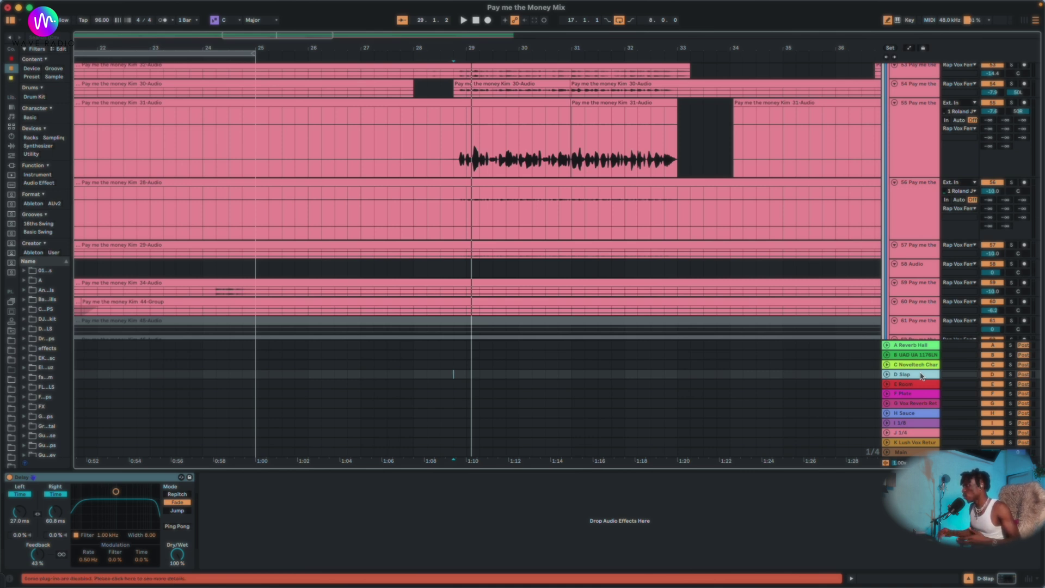
- Return to the Vox group and audition the second Lead track's clips from about bar 33
scroll(567, 172, "up", 5)
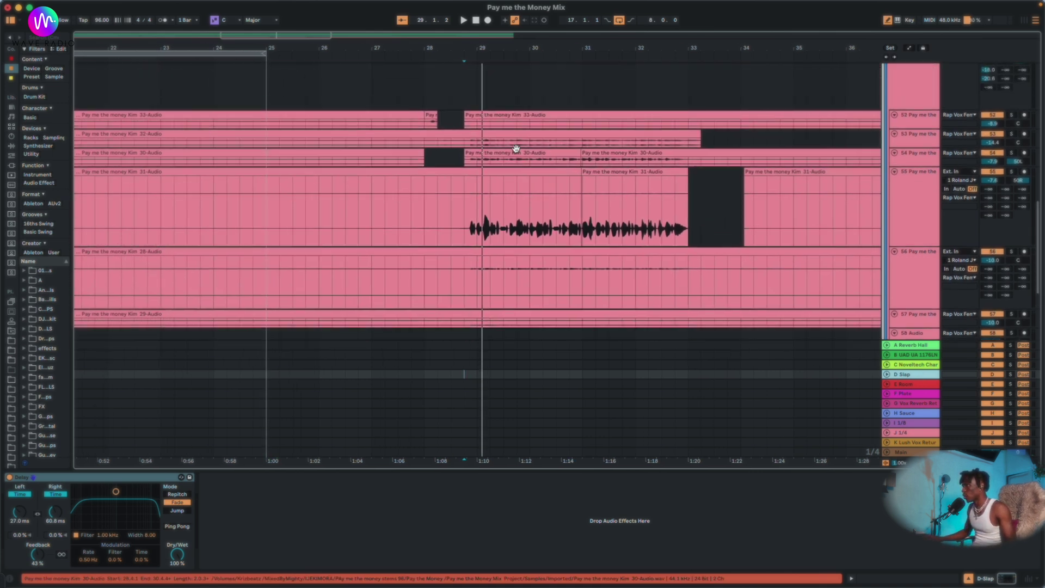
scroll(492, 140, "up", 8)
scroll(514, 213, "down", 4)
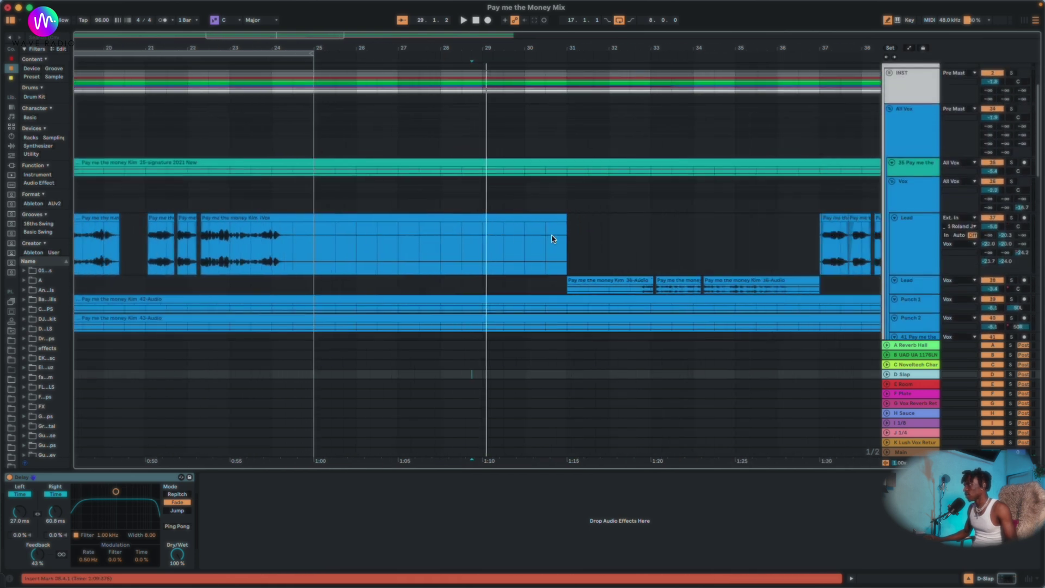
scroll(559, 242, "down", 1)
left_click(623, 294)
key("space")
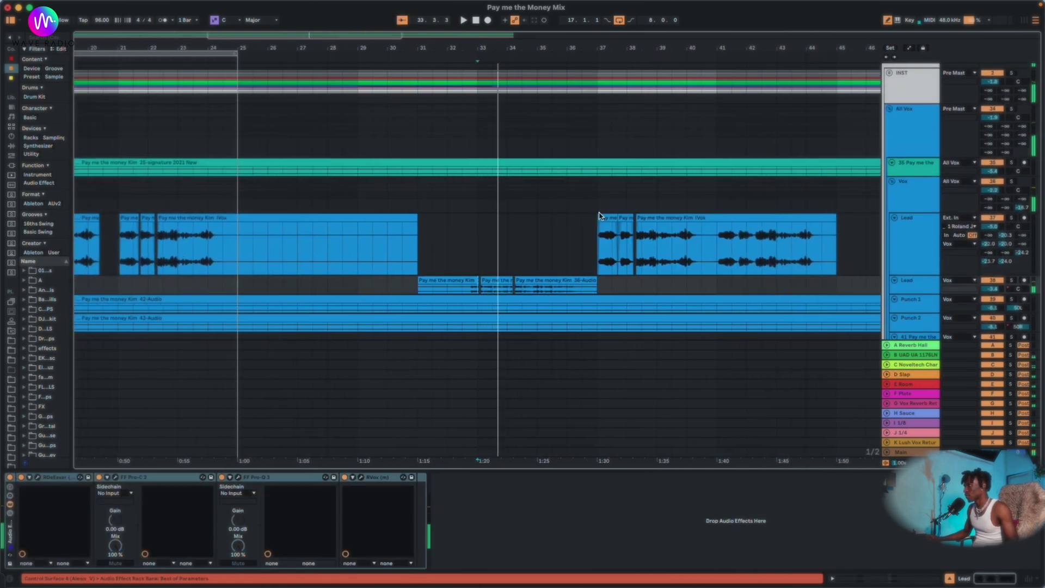
- Play the first Lead track's clip at bar 37 and solo that track
left_click(599, 214)
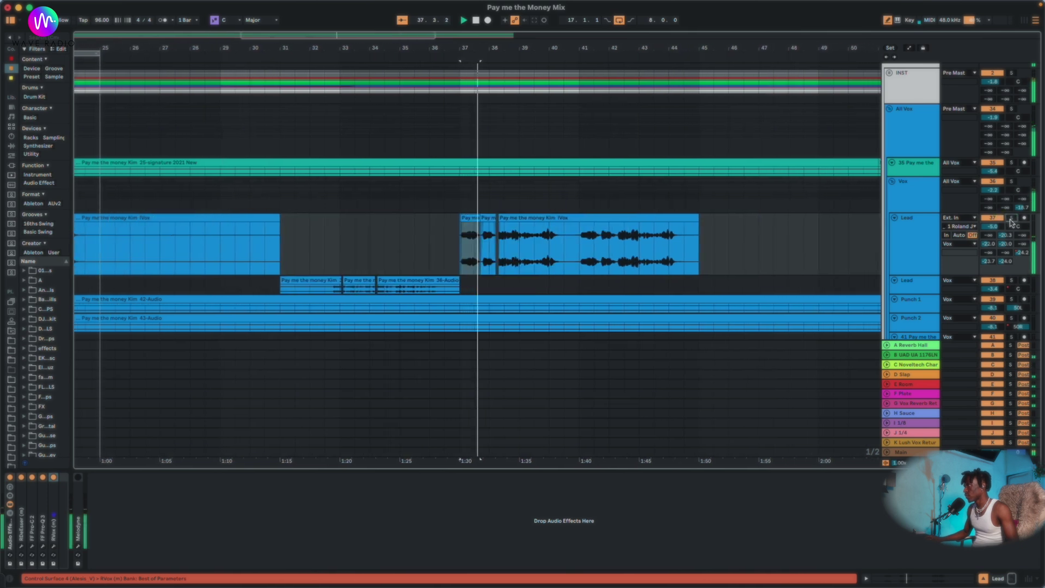
left_click(1011, 219)
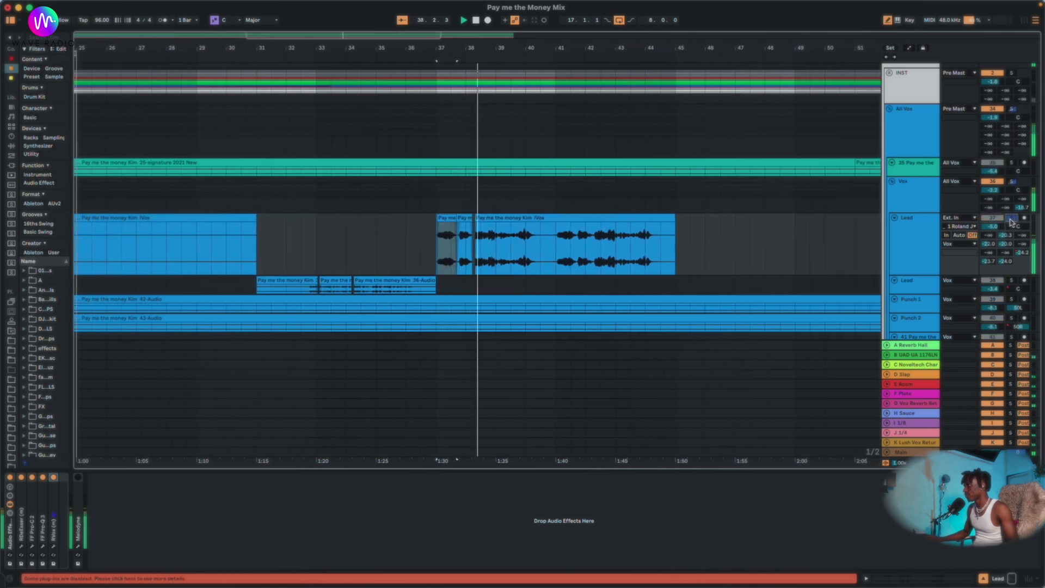